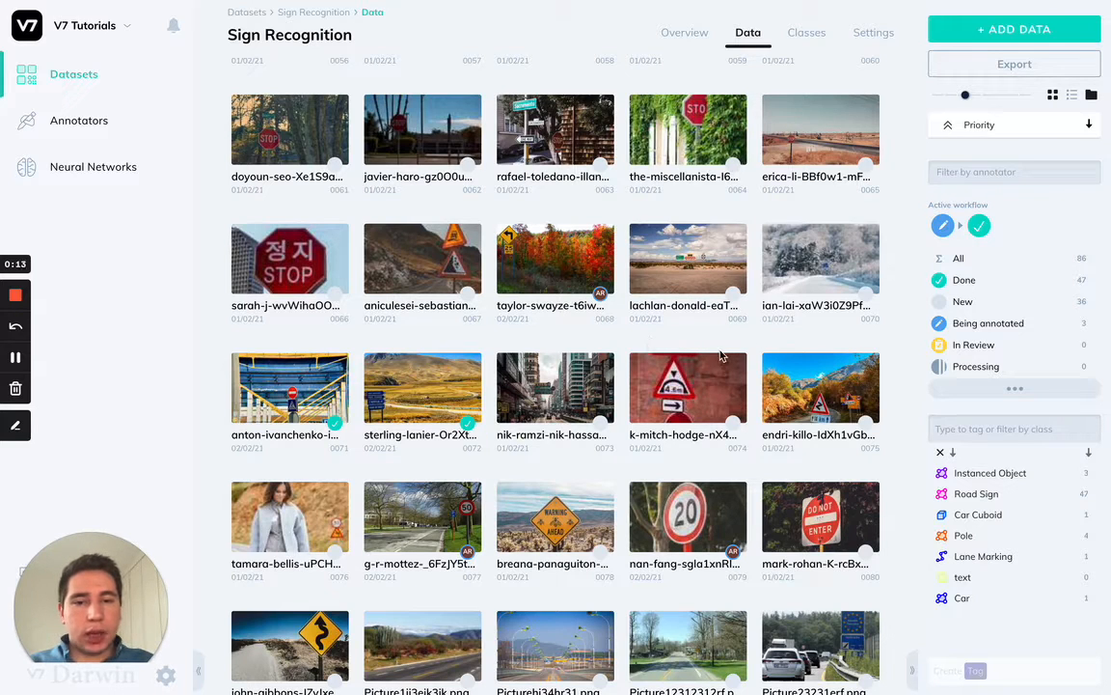
Open the dataset image of stacked signs on a red wall and auto-annotate its two triangular height-limit signs as Road Sign.
mouse_move(691, 399)
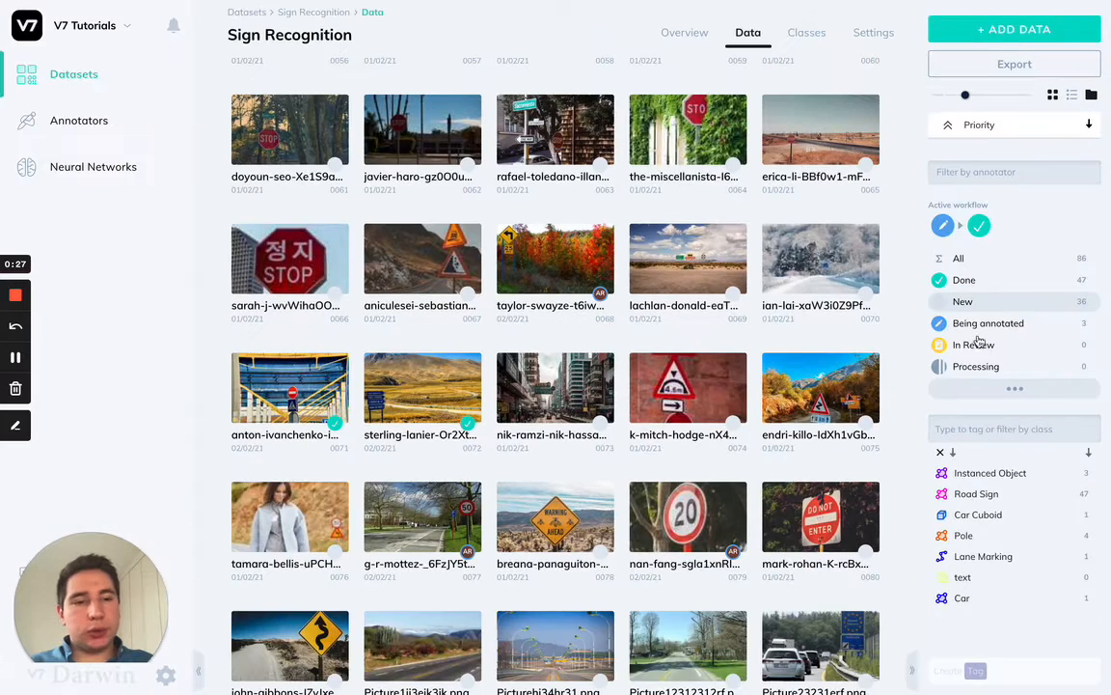
click(705, 396)
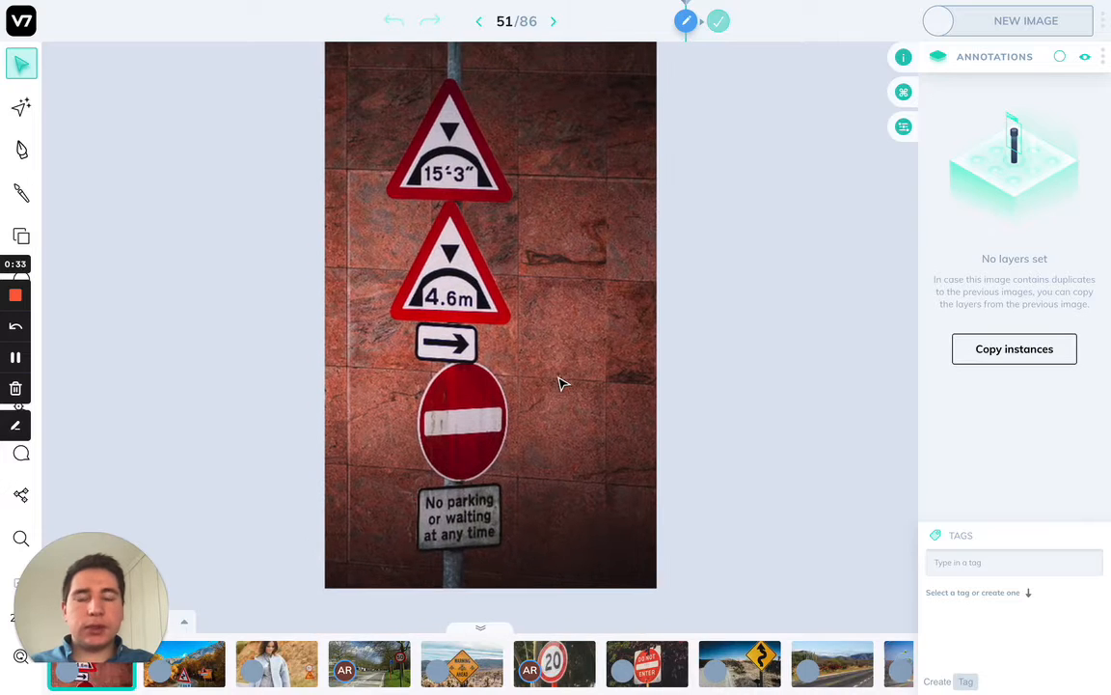
key(n)
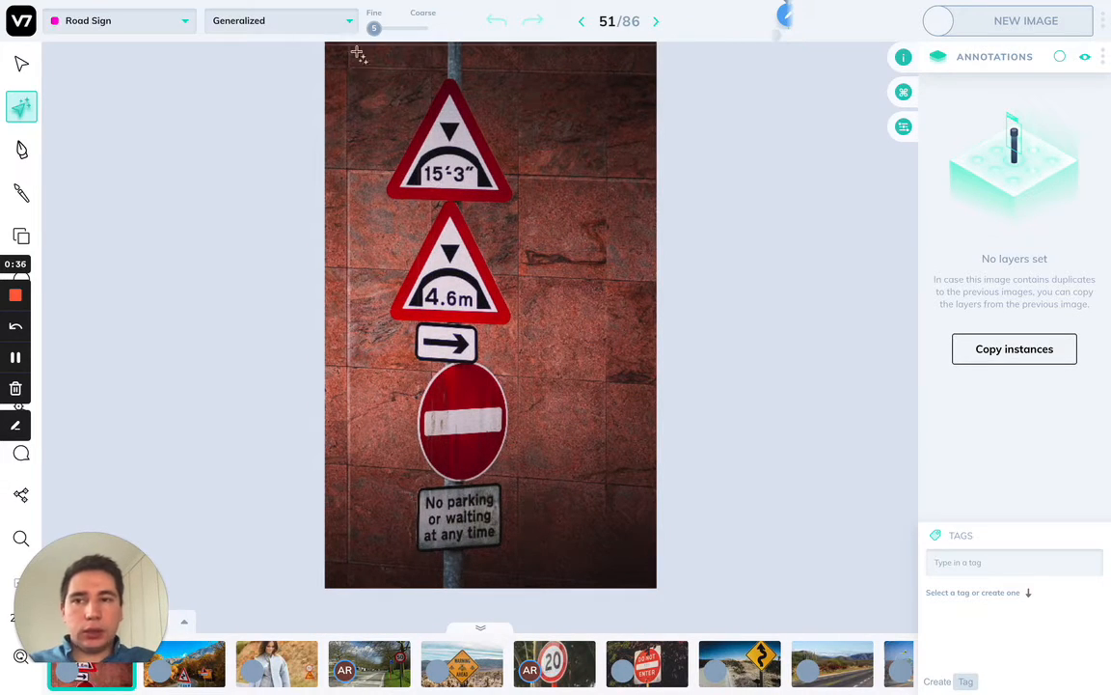
drag(374, 68, 534, 238)
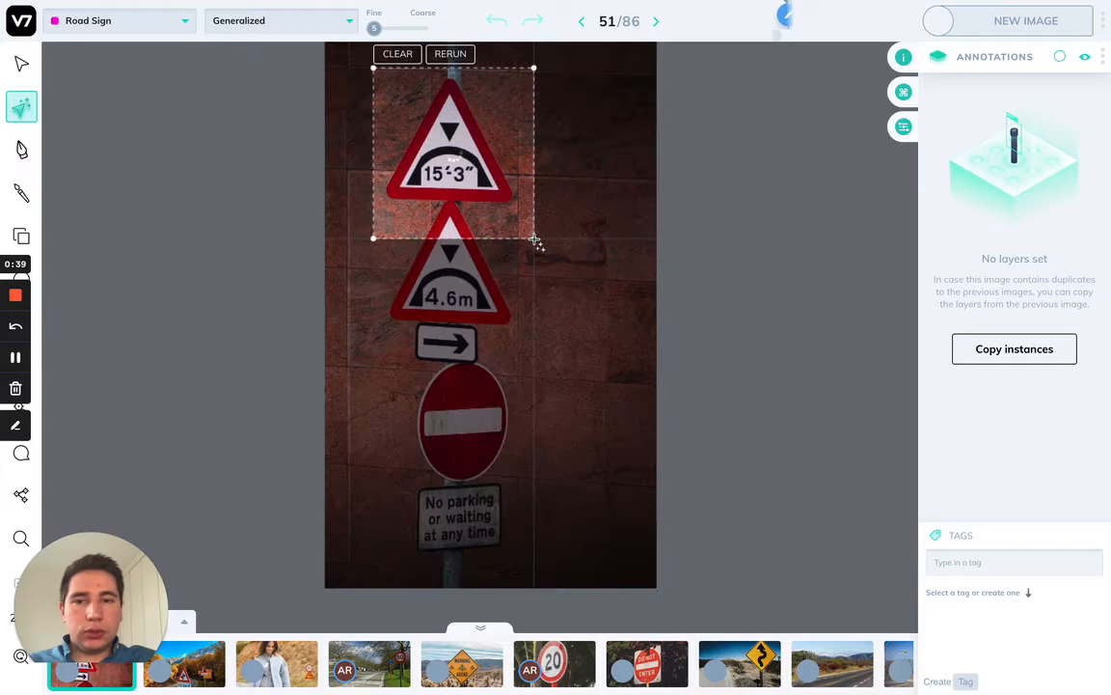
key(Escape)
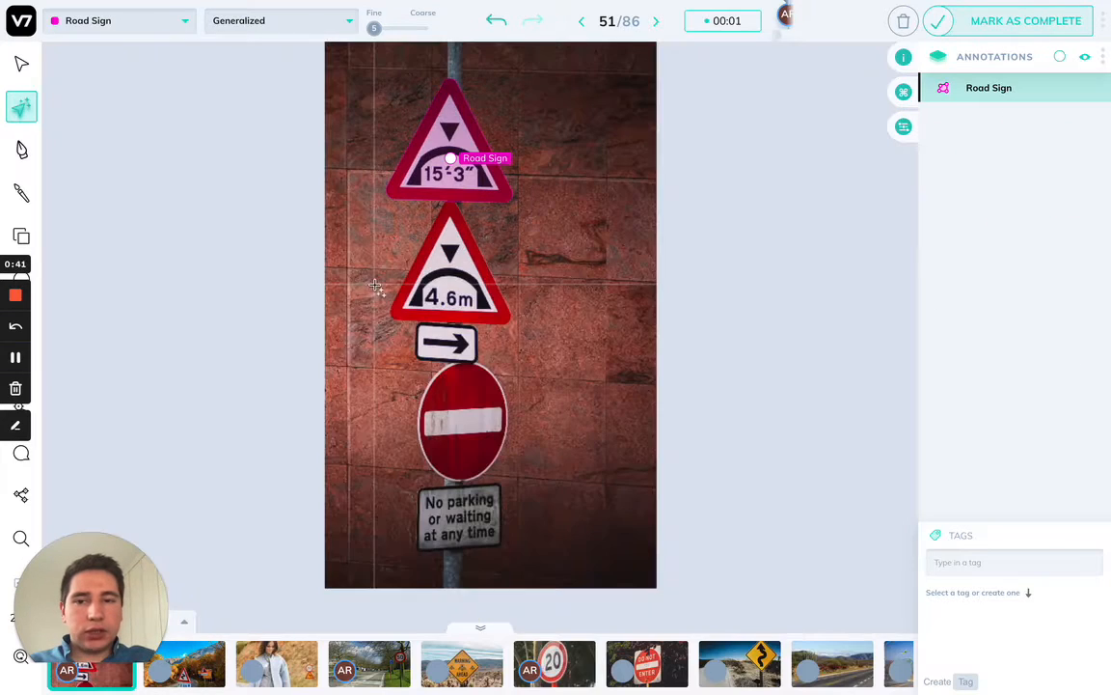
mouse_move(386, 347)
mouse_down()
mouse_move(543, 169)
mouse_move(524, 188)
mouse_up()
key(Escape)
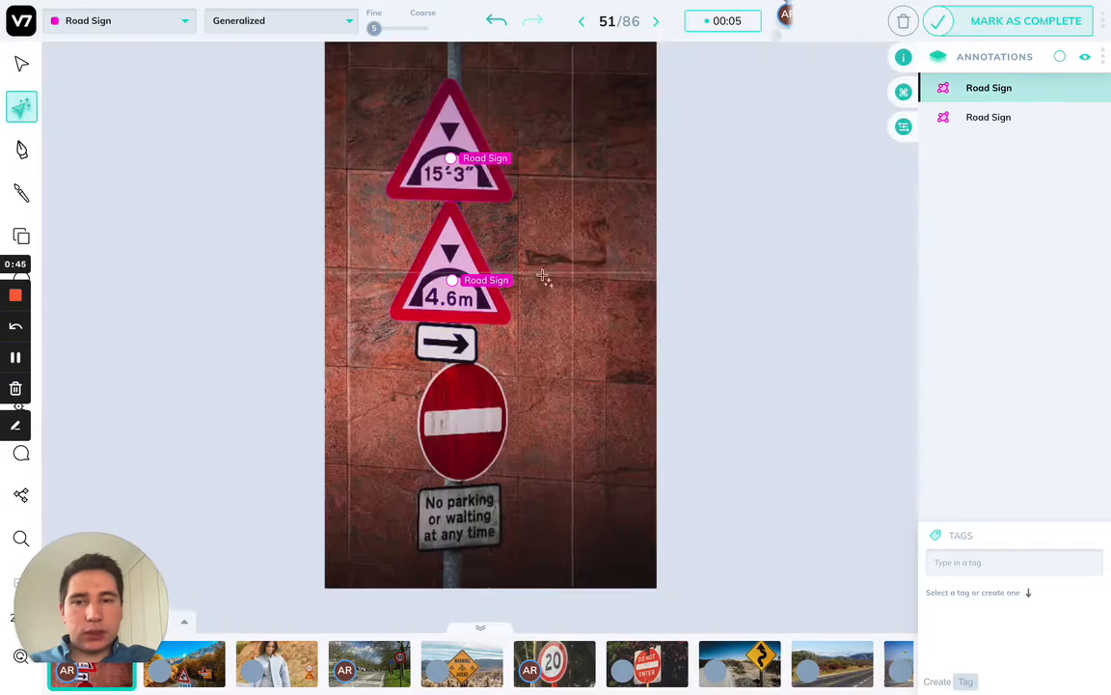
Auto-annotate the small arrow sign and the round no-entry sign below the triangles as Road Sign.
scroll(492, 265, up, 10)
scroll(290, 251, down, 5)
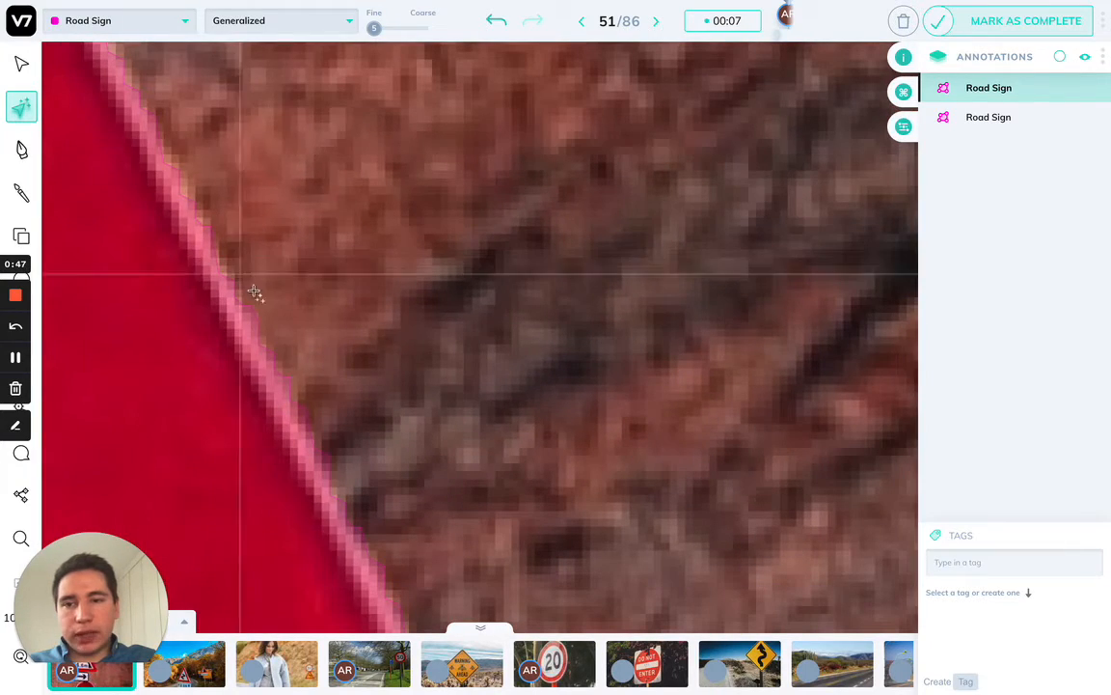
scroll(366, 467, down, 10)
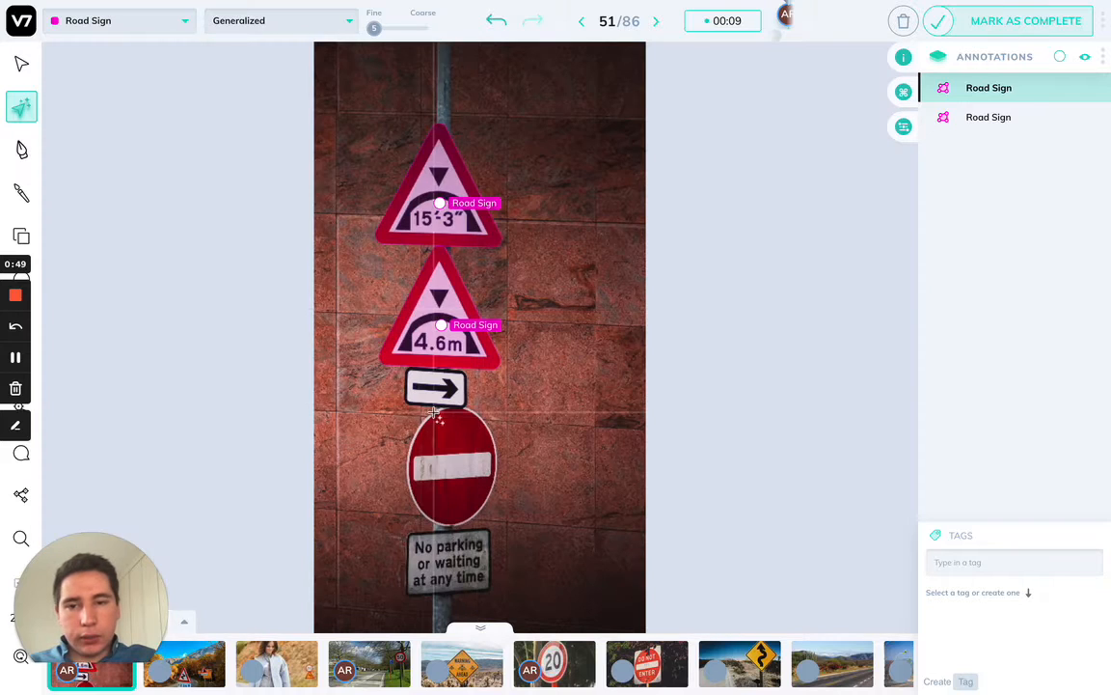
mouse_move(390, 418)
mouse_down()
mouse_move(478, 388)
mouse_move(491, 359)
mouse_up()
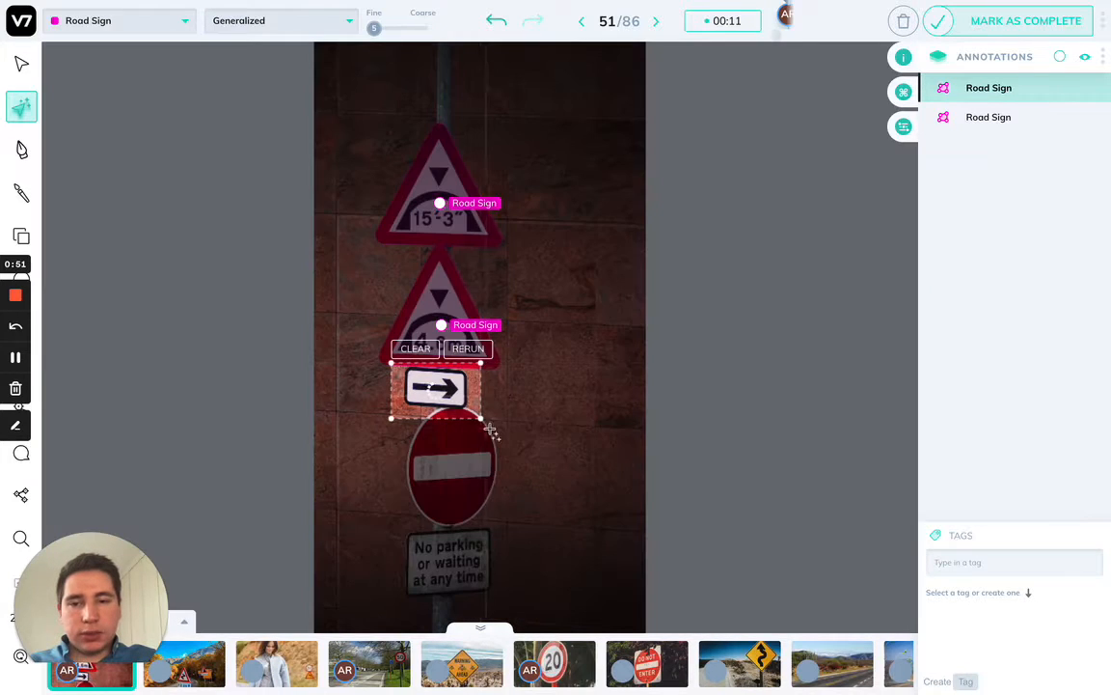
scroll(457, 567, up, 3)
key(Return)
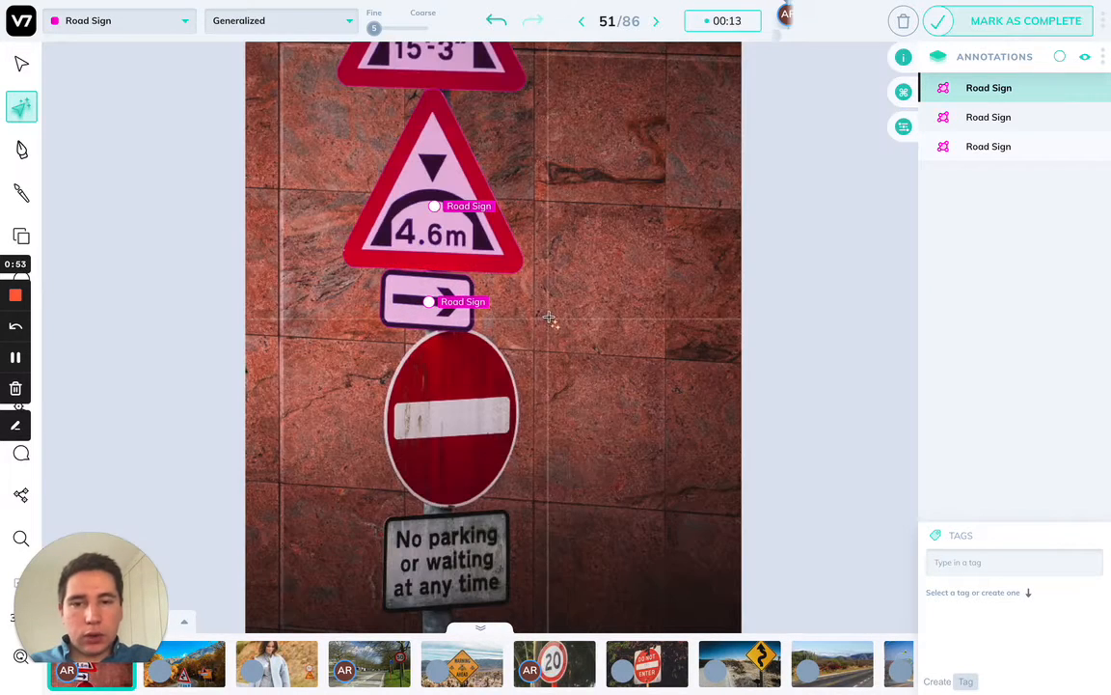
mouse_move(550, 306)
mouse_down()
mouse_move(412, 528)
mouse_move(363, 534)
mouse_up()
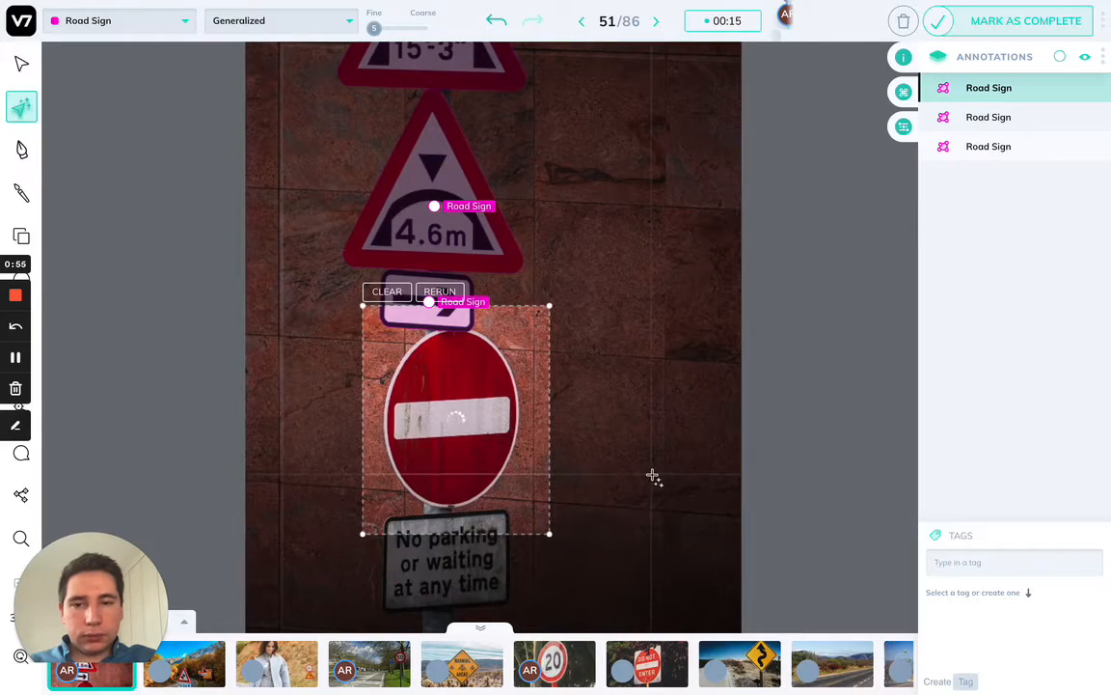
key(Return)
Auto-annotate the "No parking or waiting at any time" plate as Road Sign and mark the image as complete.
scroll(653, 476, down, 5)
scroll(586, 507, up, 5)
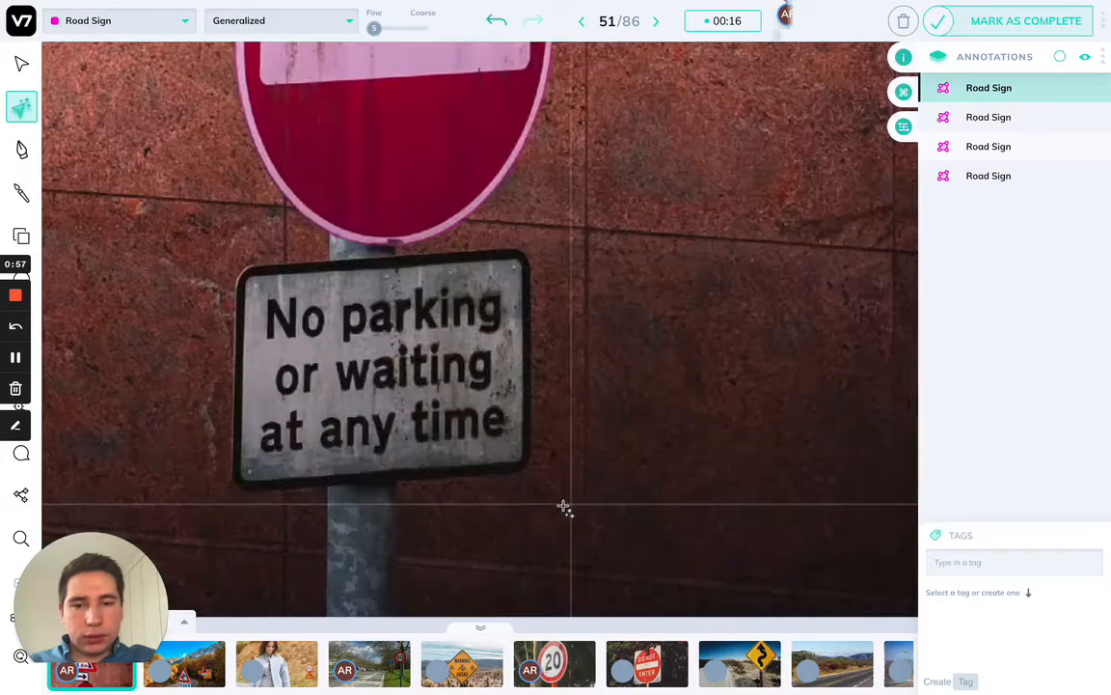
mouse_move(562, 508)
mouse_down()
mouse_move(496, 422)
mouse_move(170, 232)
mouse_move(202, 218)
mouse_up()
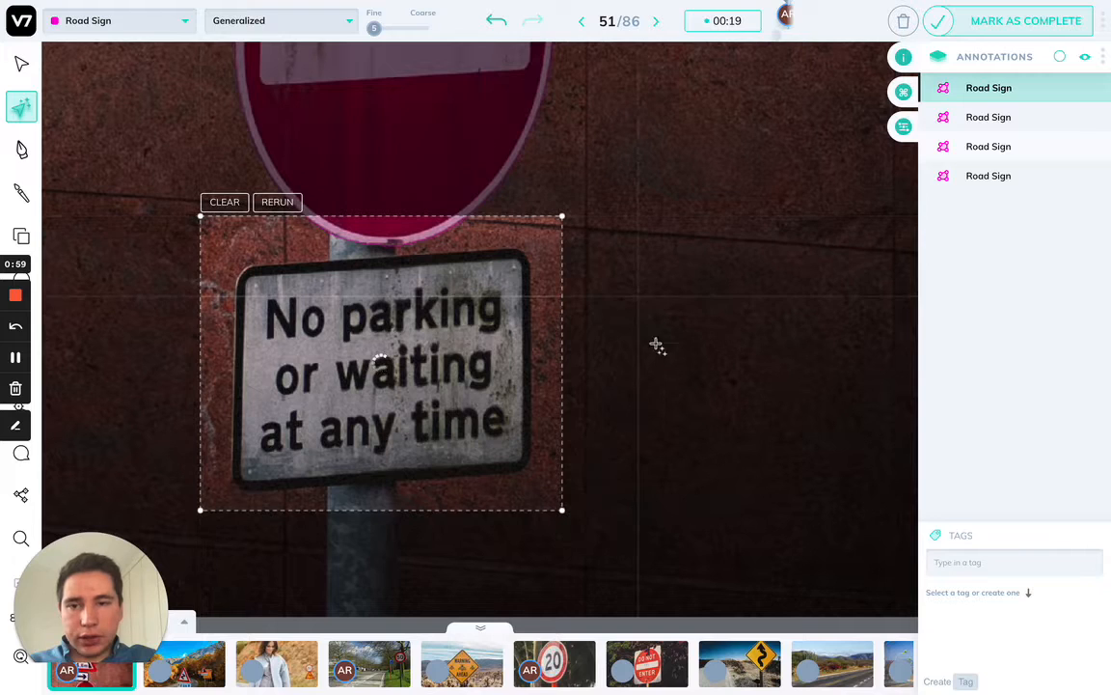
key(Return)
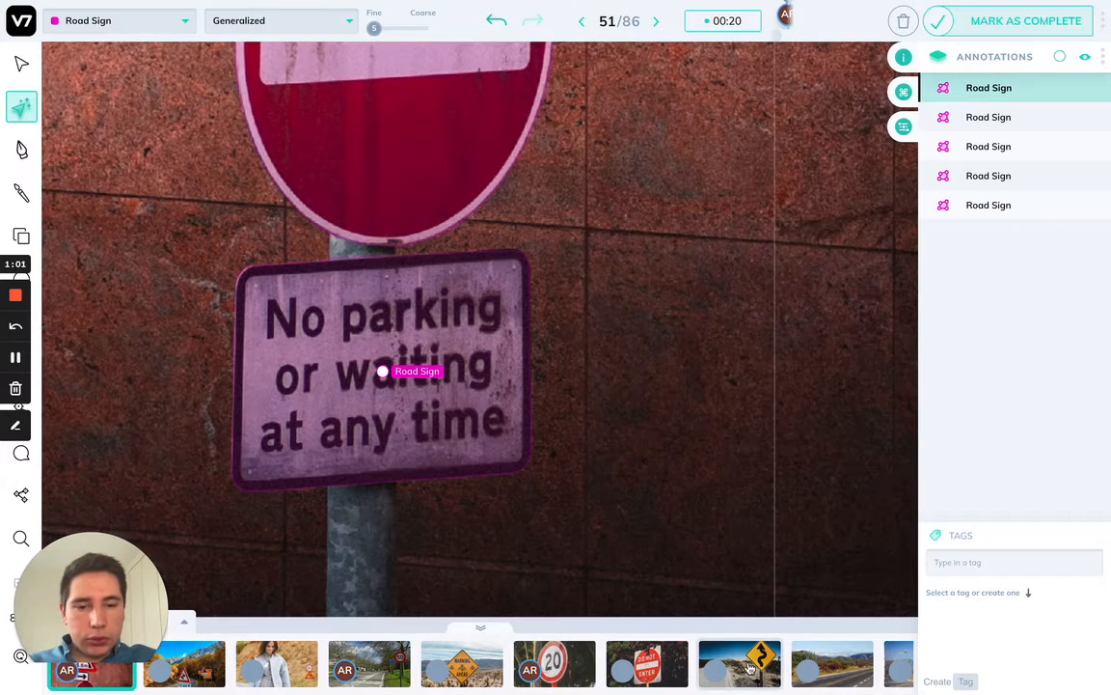
scroll(676, 664, right, 3)
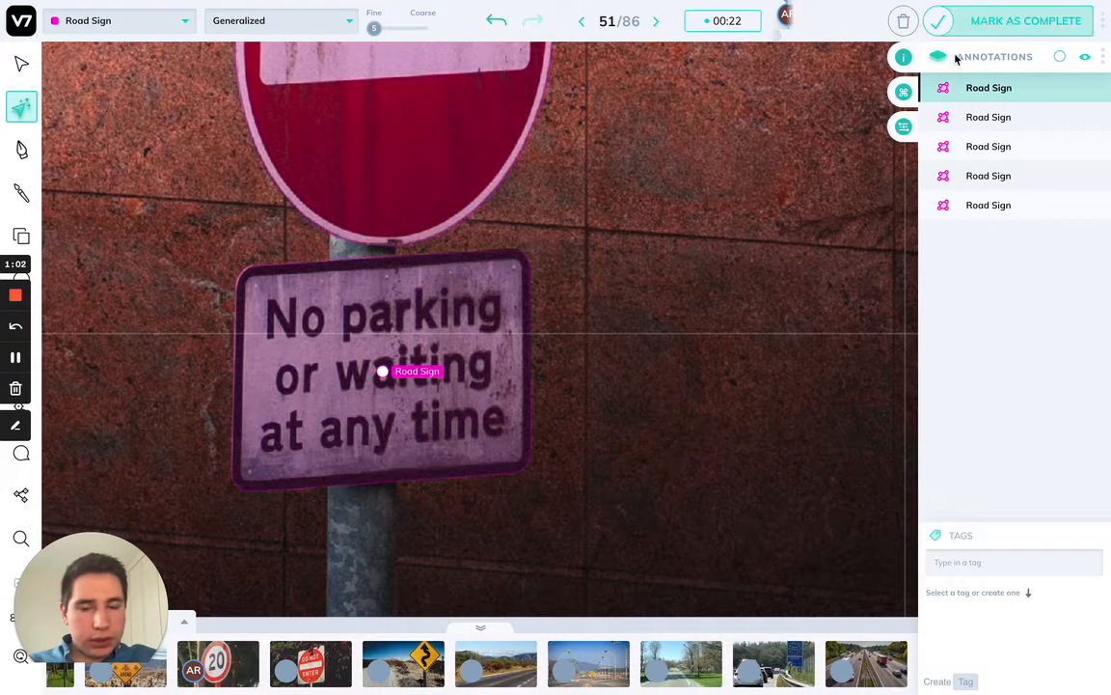
click(563, 680)
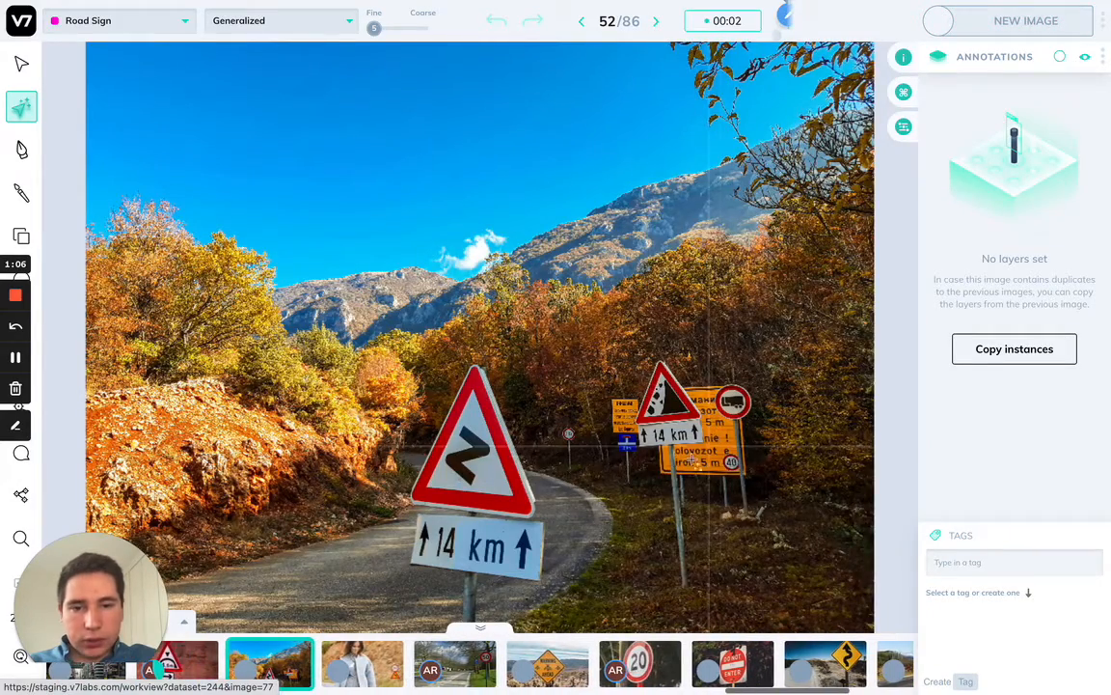
In the autumn road image, auto-annotate the distant round 3.5 t sign and the small orange text sign as Road Sign.
scroll(599, 397, down, 2)
scroll(599, 398, up, 6)
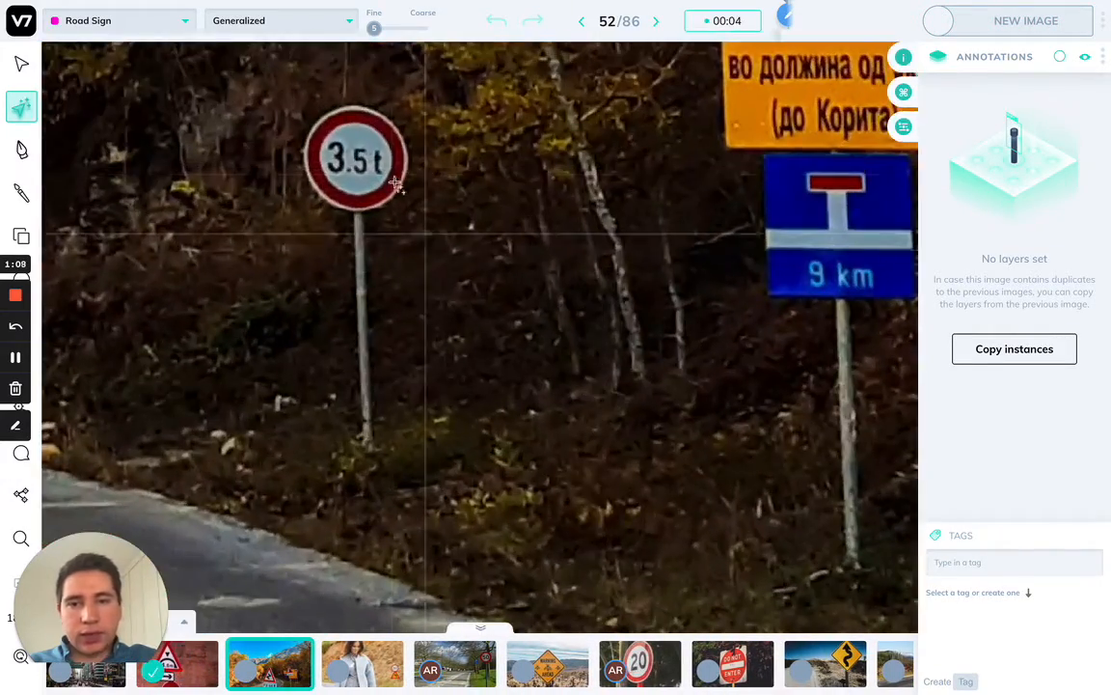
mouse_move(286, 87)
mouse_down()
mouse_move(446, 262)
mouse_move(432, 236)
mouse_up()
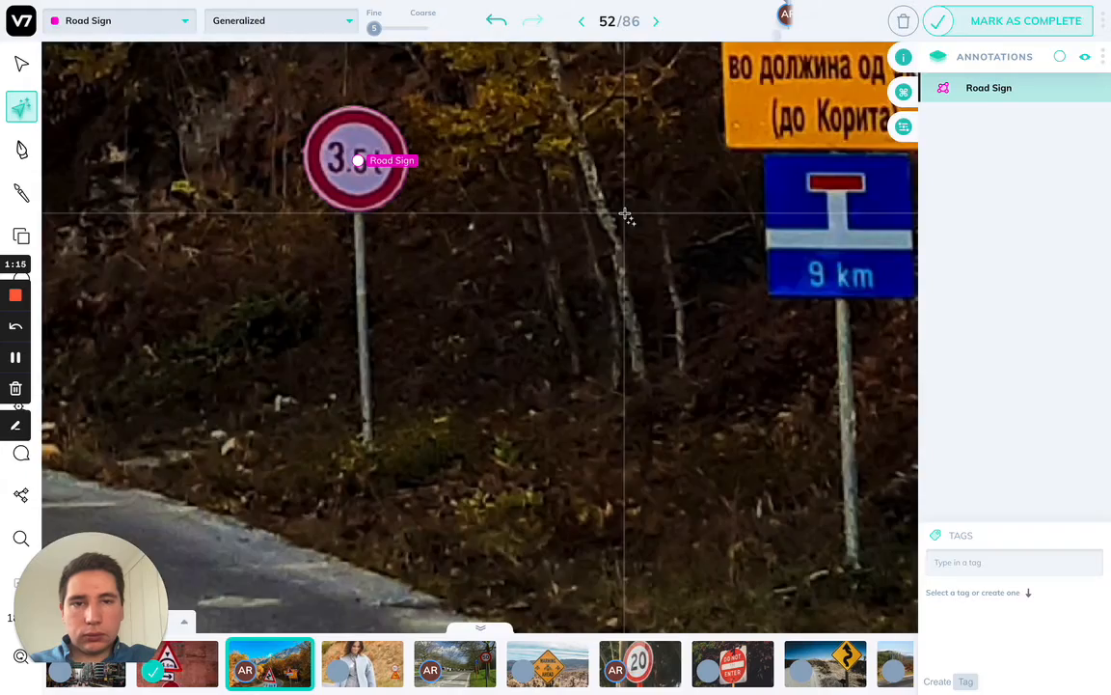
scroll(676, 183, right, 2)
scroll(678, 175, down, 3)
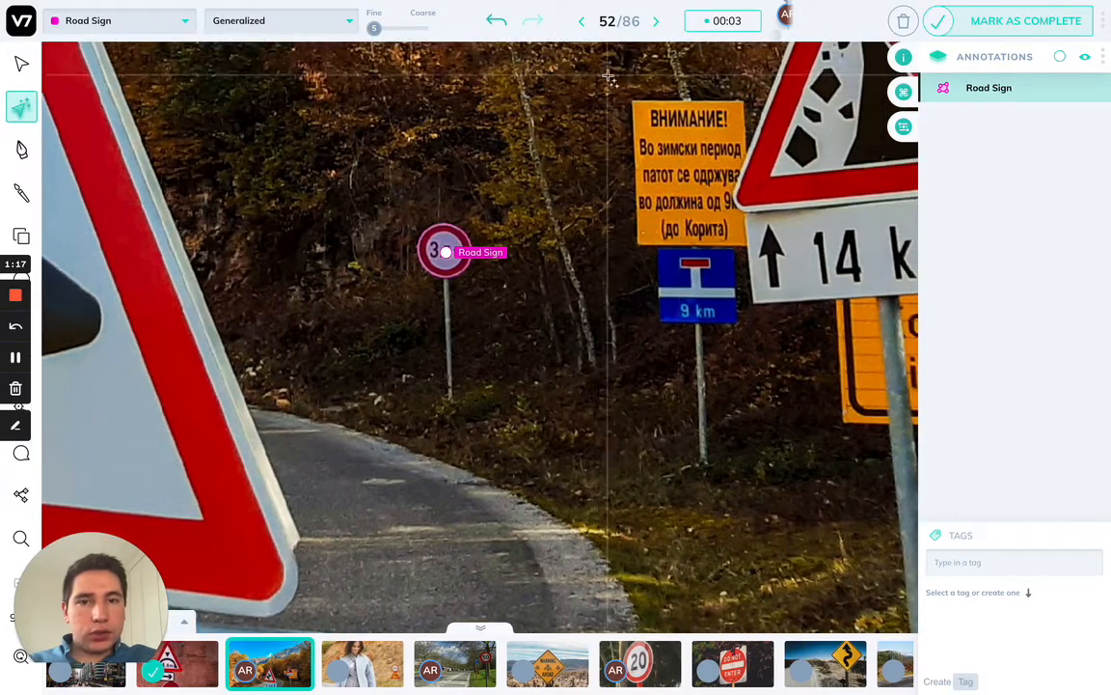
mouse_move(612, 90)
mouse_down()
mouse_move(715, 267)
mouse_move(780, 277)
mouse_up()
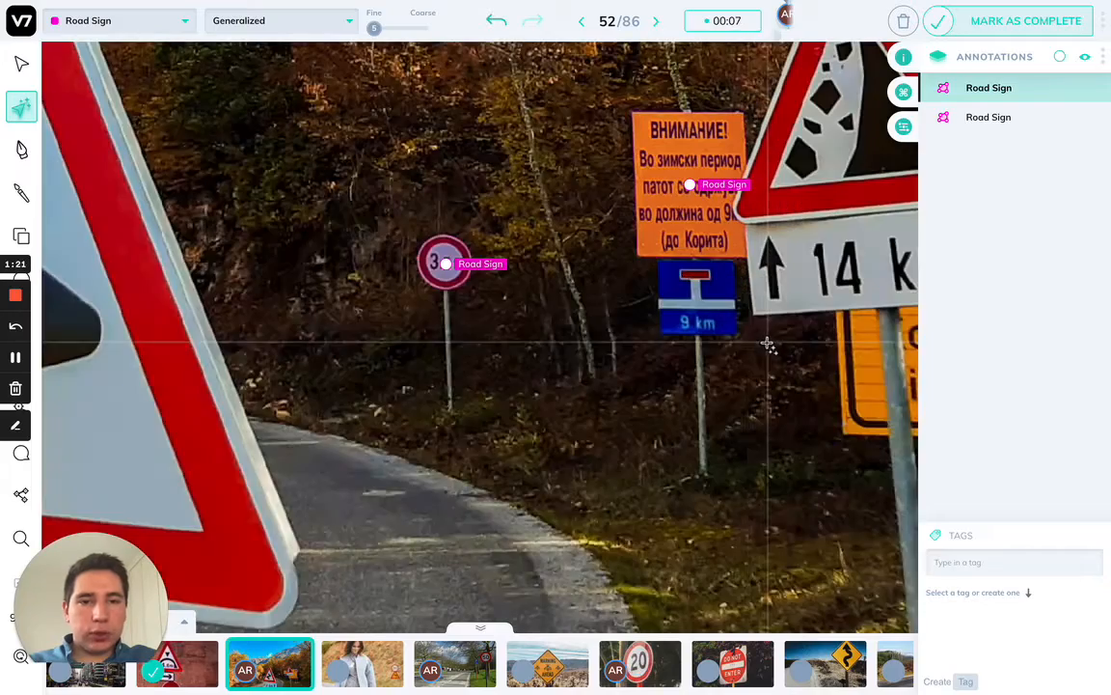
Auto-annotate the blue 9 km sign and the falling-rocks triangle beside it as Road Sign.
drag(750, 348, 641, 233)
scroll(692, 243, right, 5)
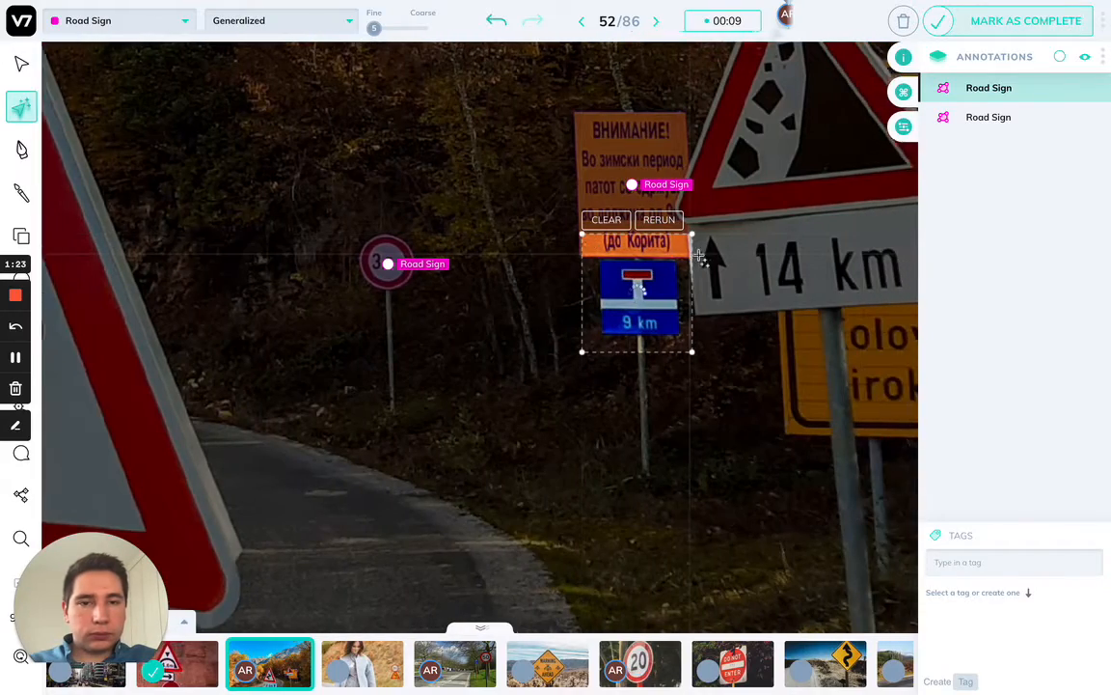
scroll(701, 253, down, 5)
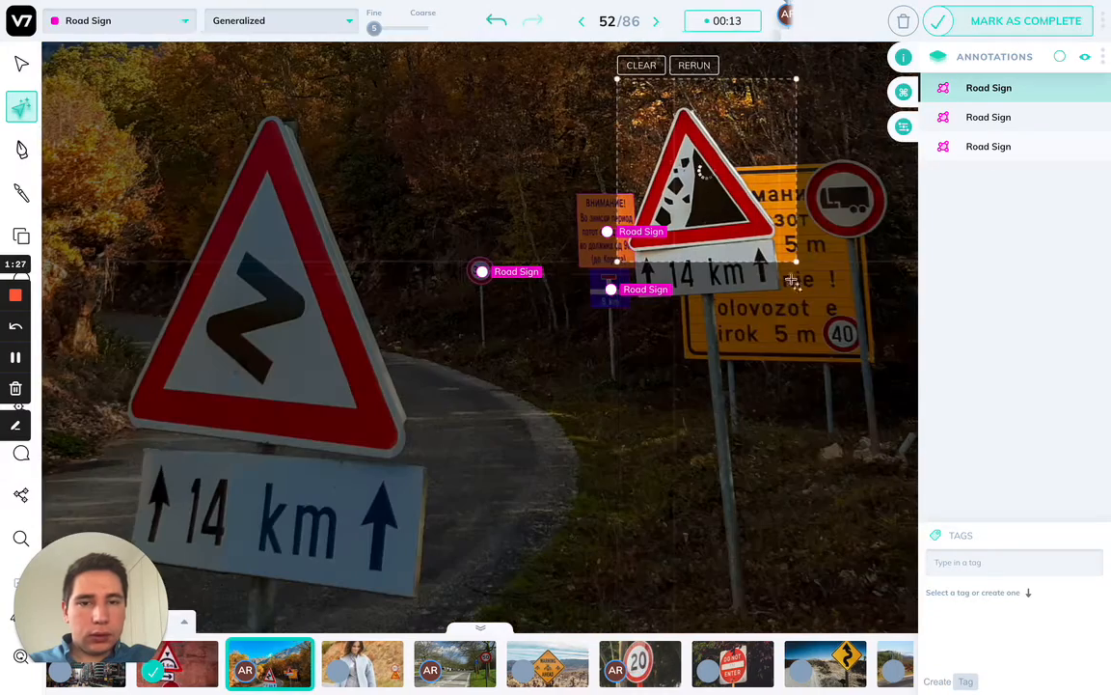
scroll(675, 279, right, 3)
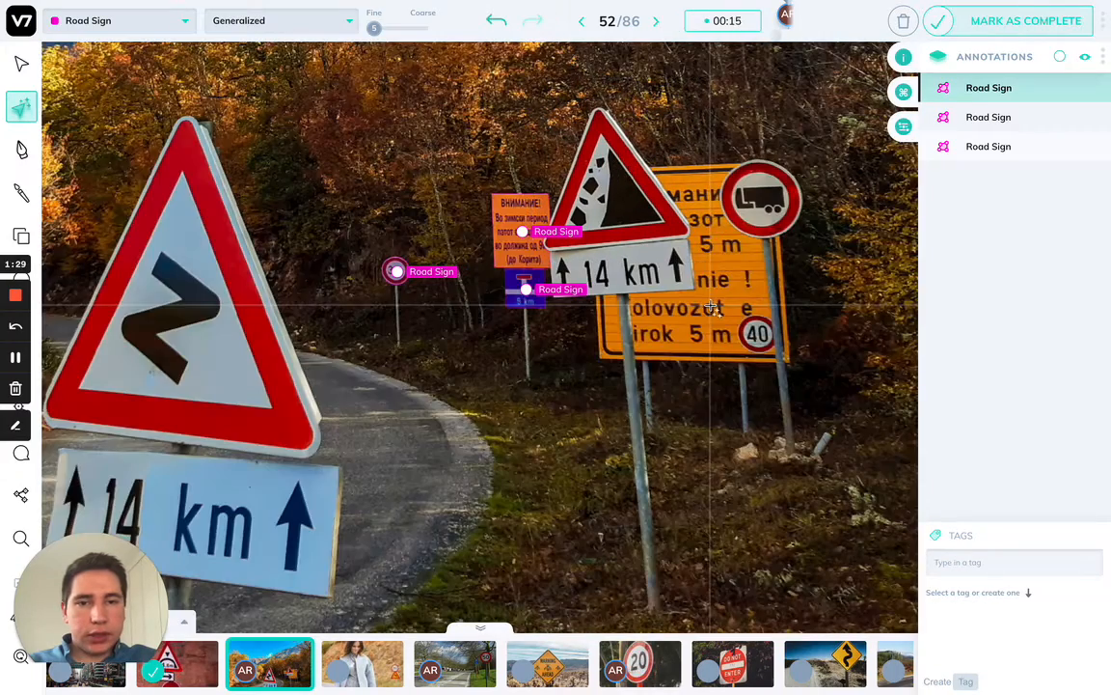
drag(517, 97, 704, 263)
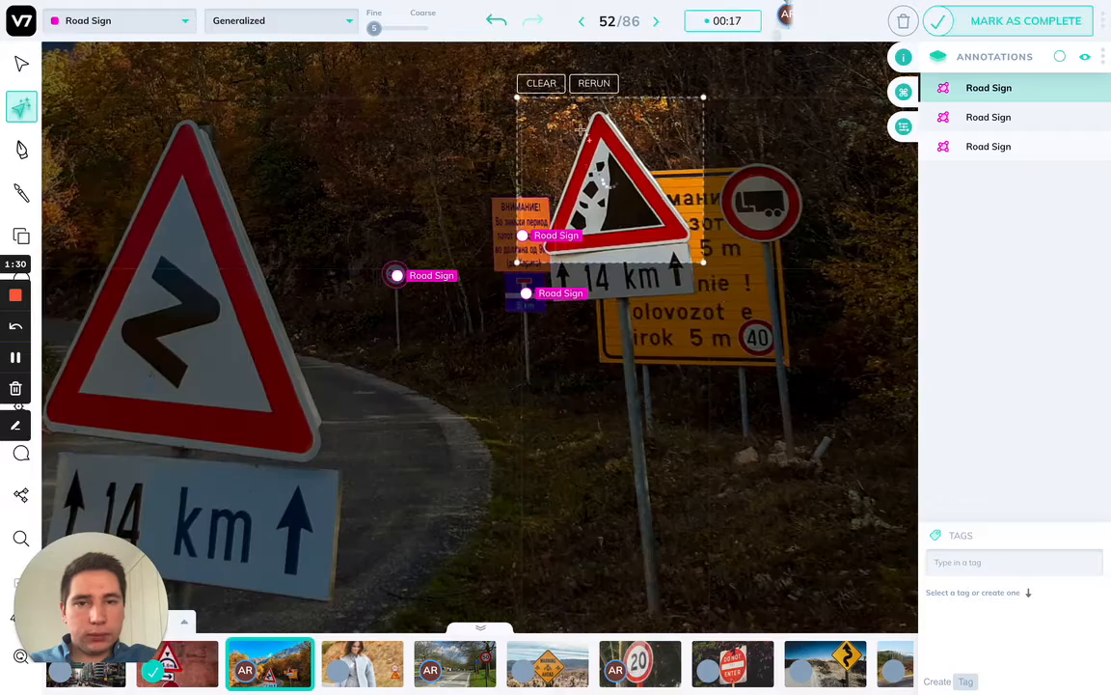
key(Escape)
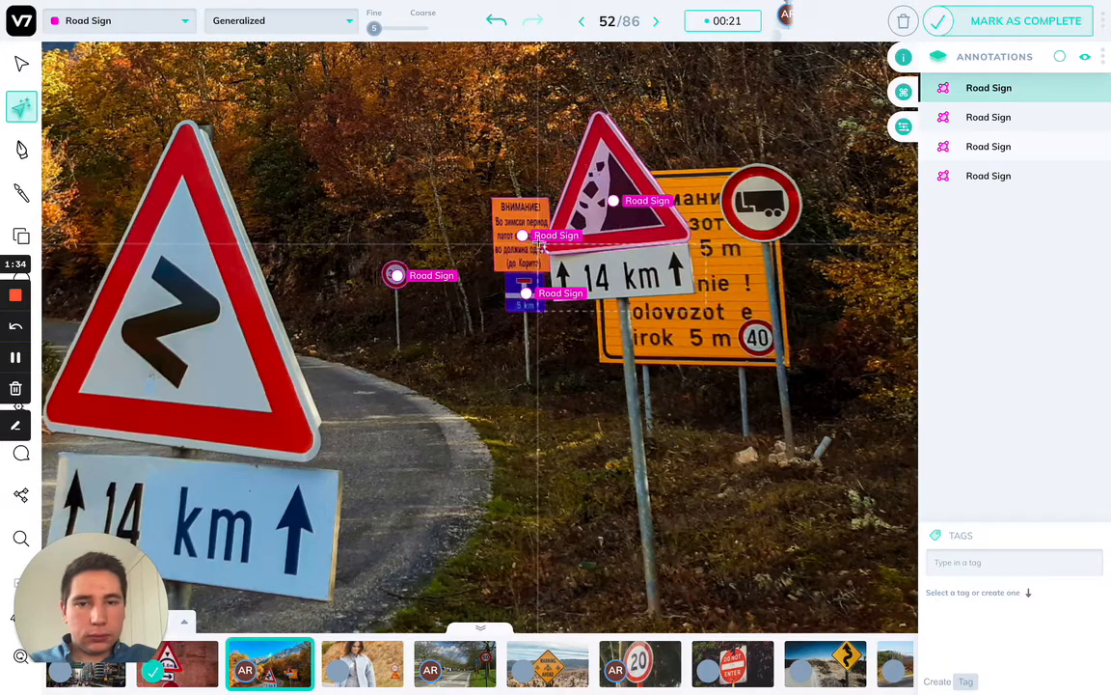
Auto-annotate the 14 km plate under the falling-rocks triangle and the round truck sign as Road Sign.
mouse_move(539, 223)
mouse_down()
mouse_move(518, 219)
mouse_move(685, 314)
mouse_up()
scroll(699, 280, right, 2)
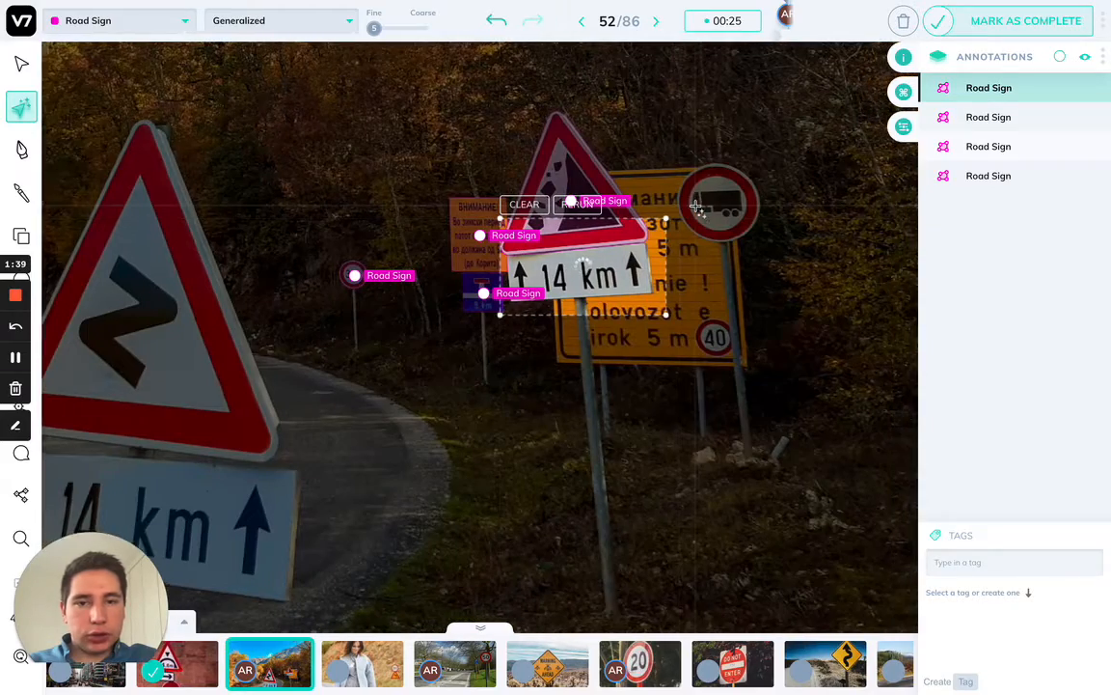
scroll(715, 253, up, 3)
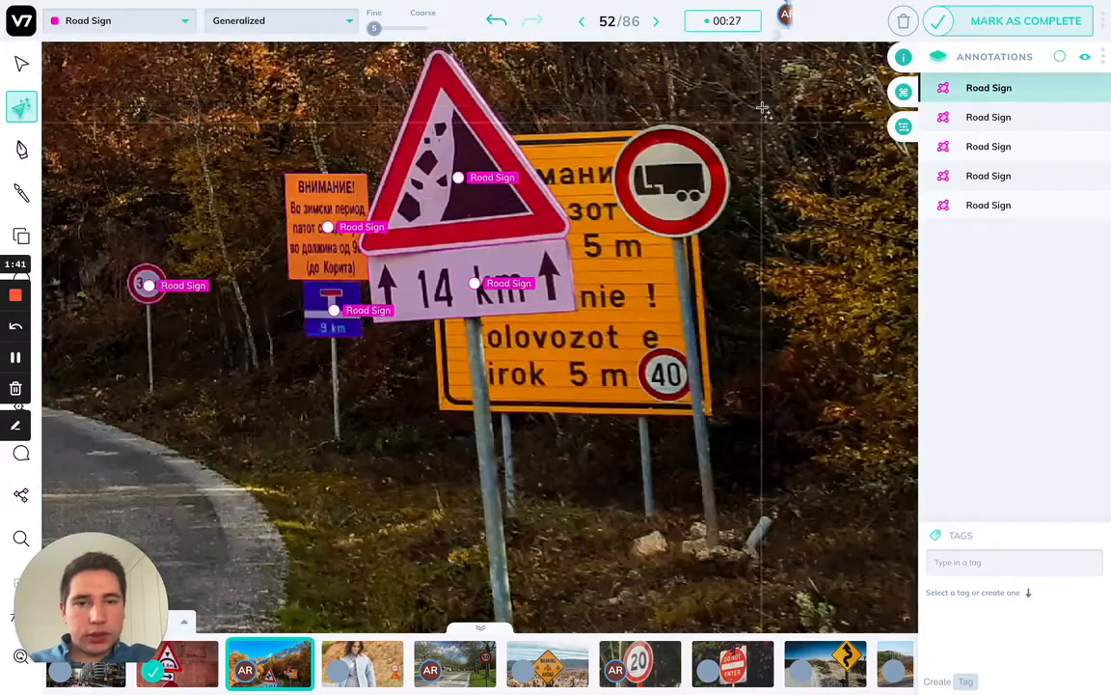
drag(600, 254, 598, 253)
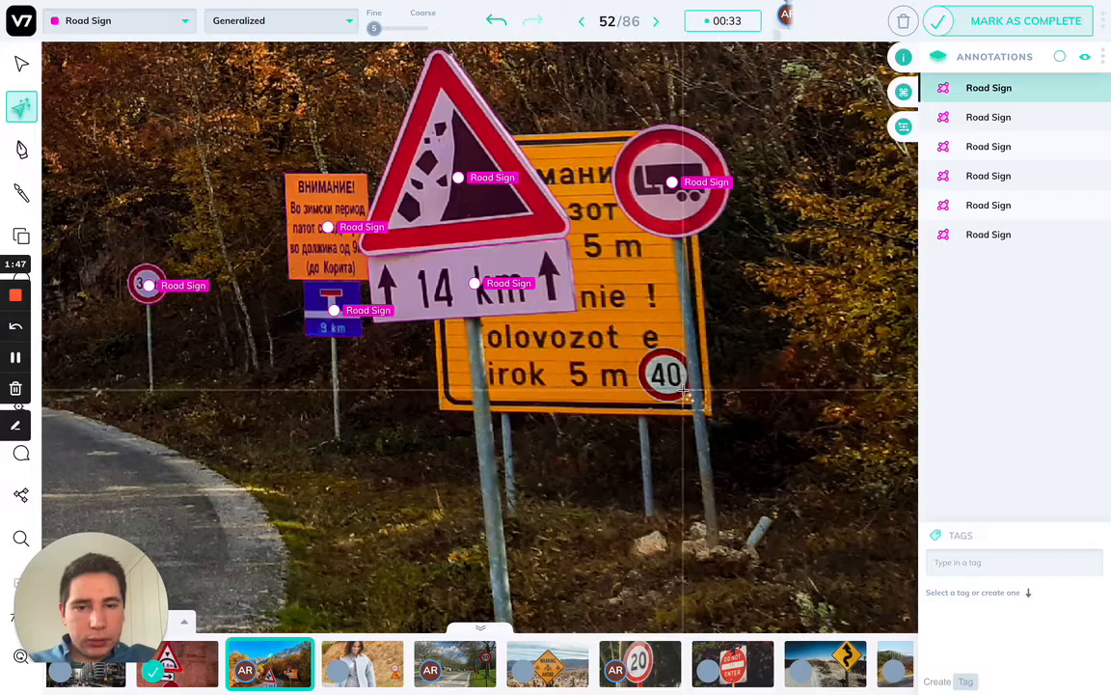
Auto-annotate the large orange board as separate Road Sign pieces: its main area and the strips beyond each pole.
scroll(683, 391, up, 1)
mouse_move(751, 492)
mouse_down()
mouse_move(462, 174)
mouse_move(509, 156)
mouse_up()
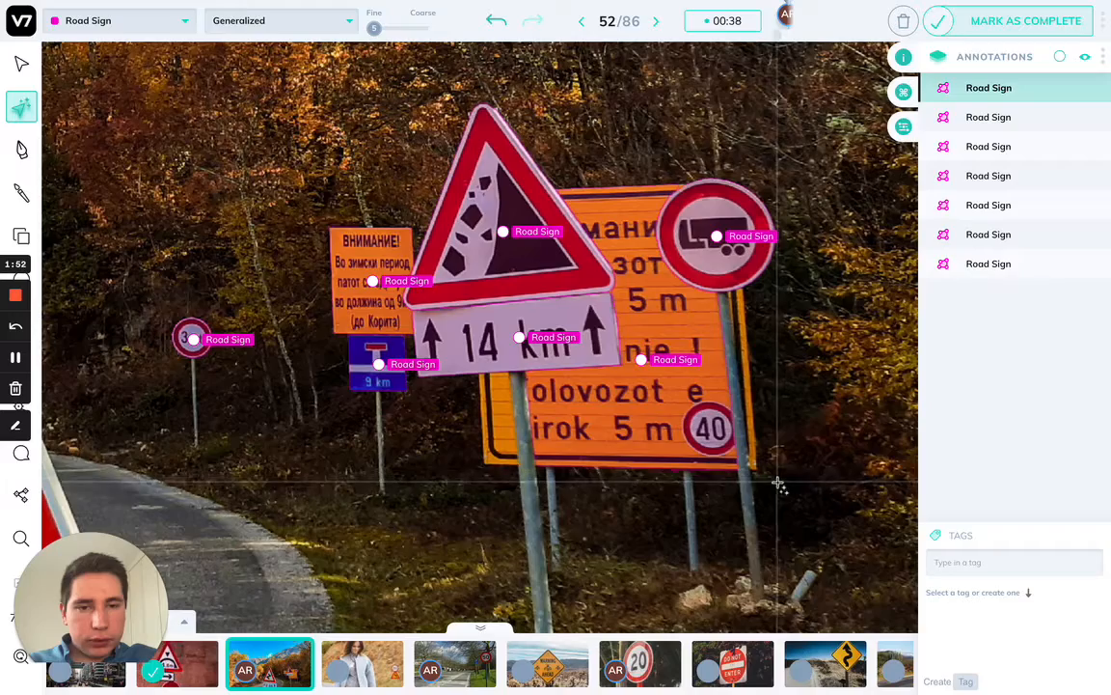
mouse_move(778, 481)
mouse_down()
mouse_move(776, 305)
mouse_move(719, 274)
mouse_up()
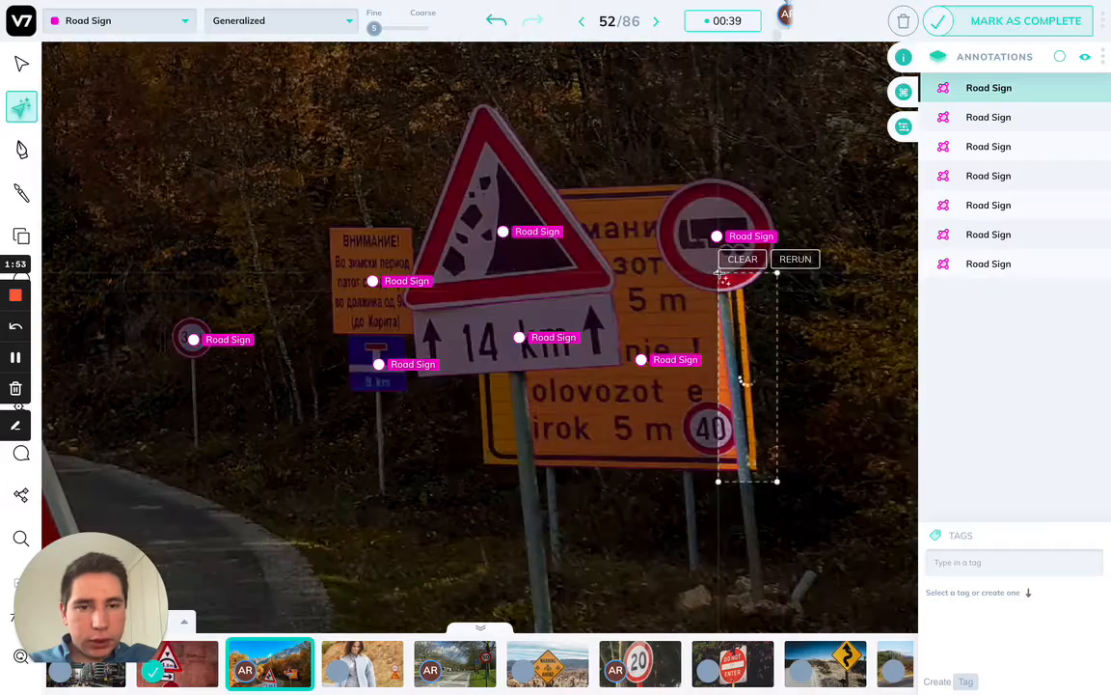
mouse_move(474, 484)
mouse_down()
mouse_move(445, 320)
mouse_move(477, 319)
mouse_move(531, 359)
mouse_up()
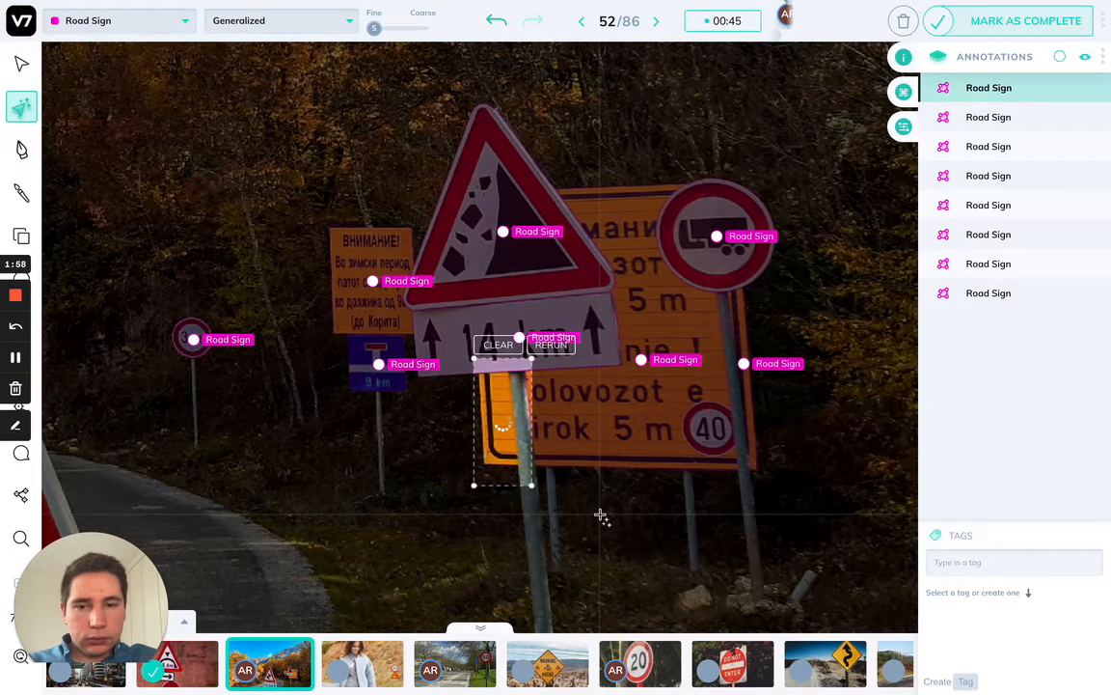
Merge the three Road Sign pieces of the orange board into a single annotation.
key(v)
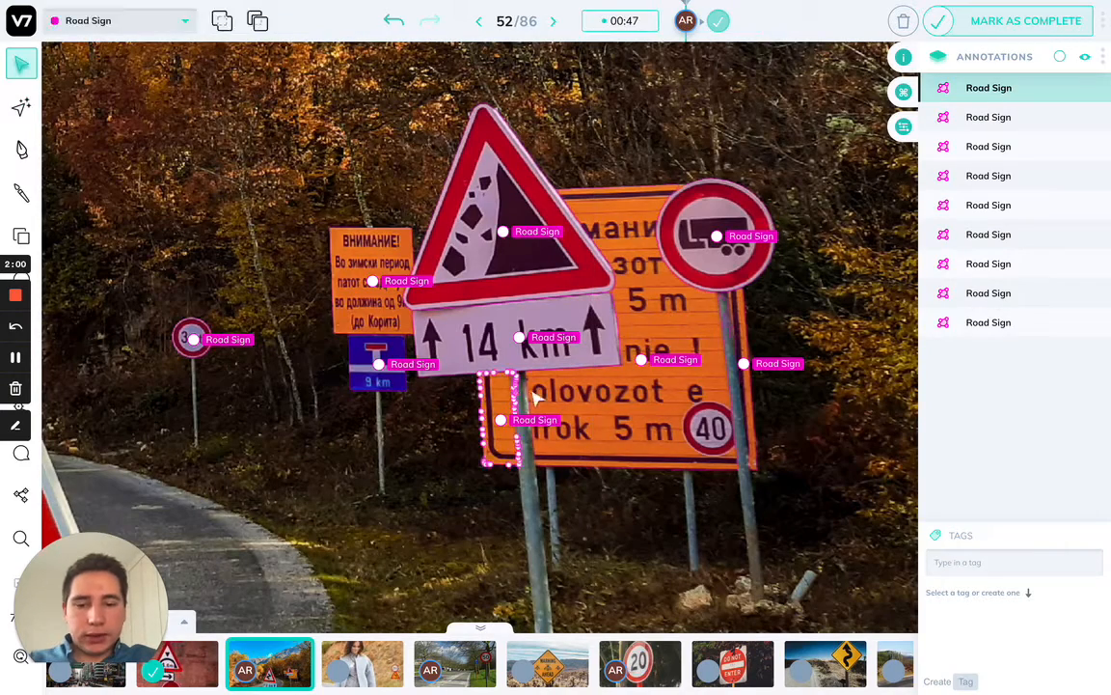
key(m)
click(672, 305)
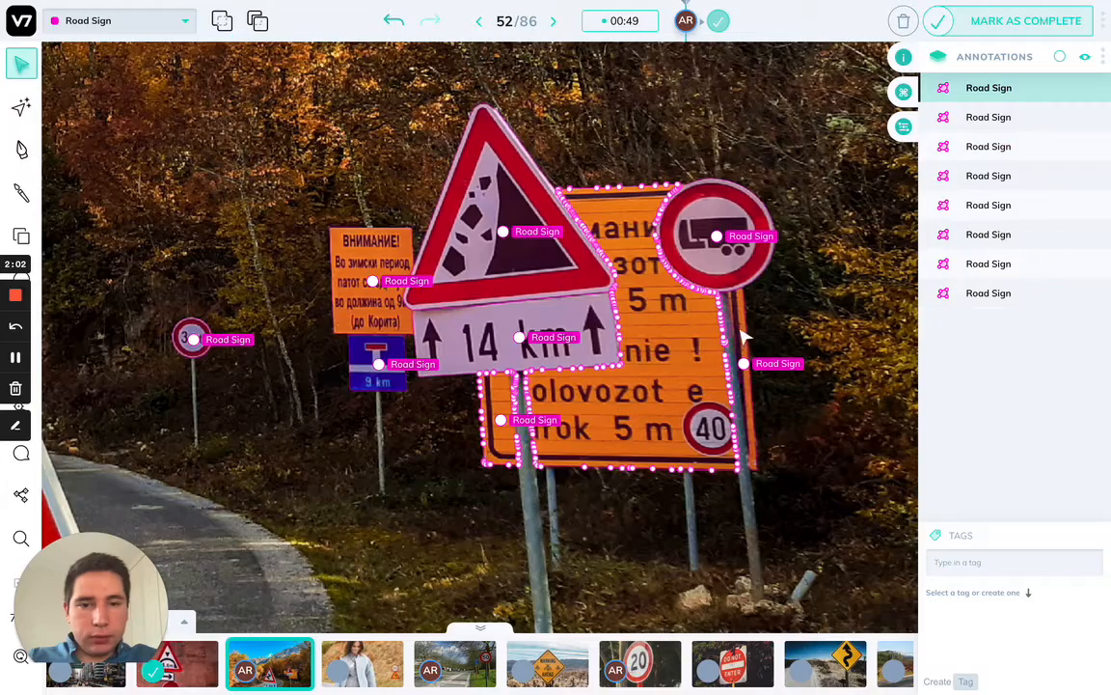
key(m)
click(735, 309)
click(777, 309)
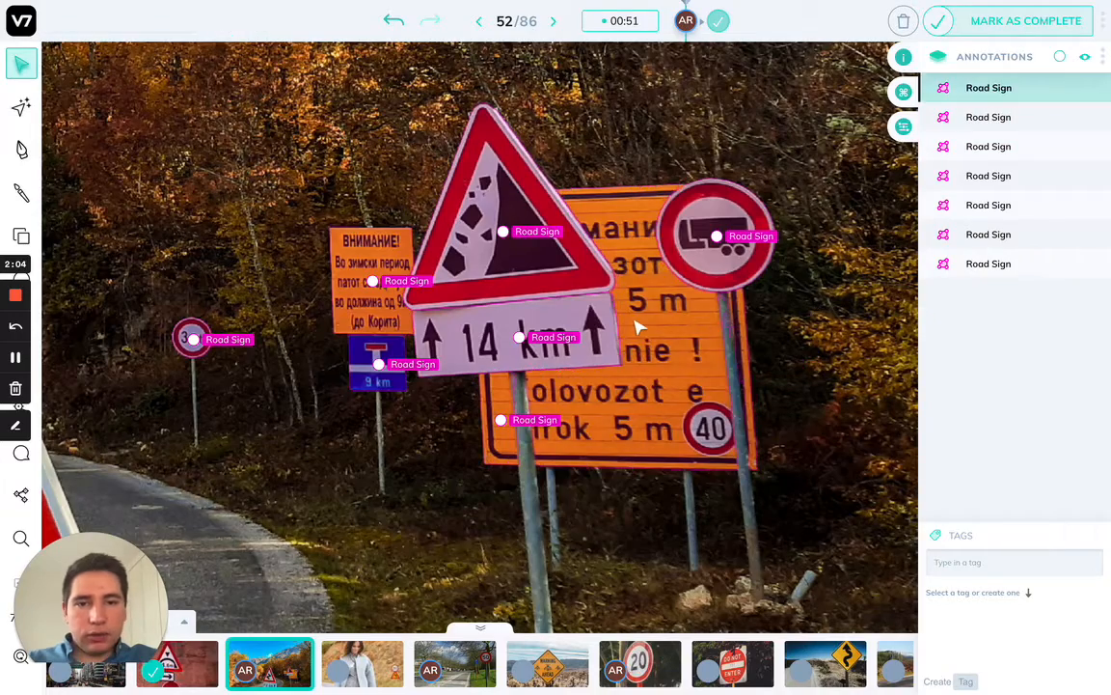
Auto-annotate the foreground double-bend triangle and the 14 km plate beneath it as Road Sign.
scroll(637, 322, down, 10)
scroll(424, 362, up, 2)
key(n)
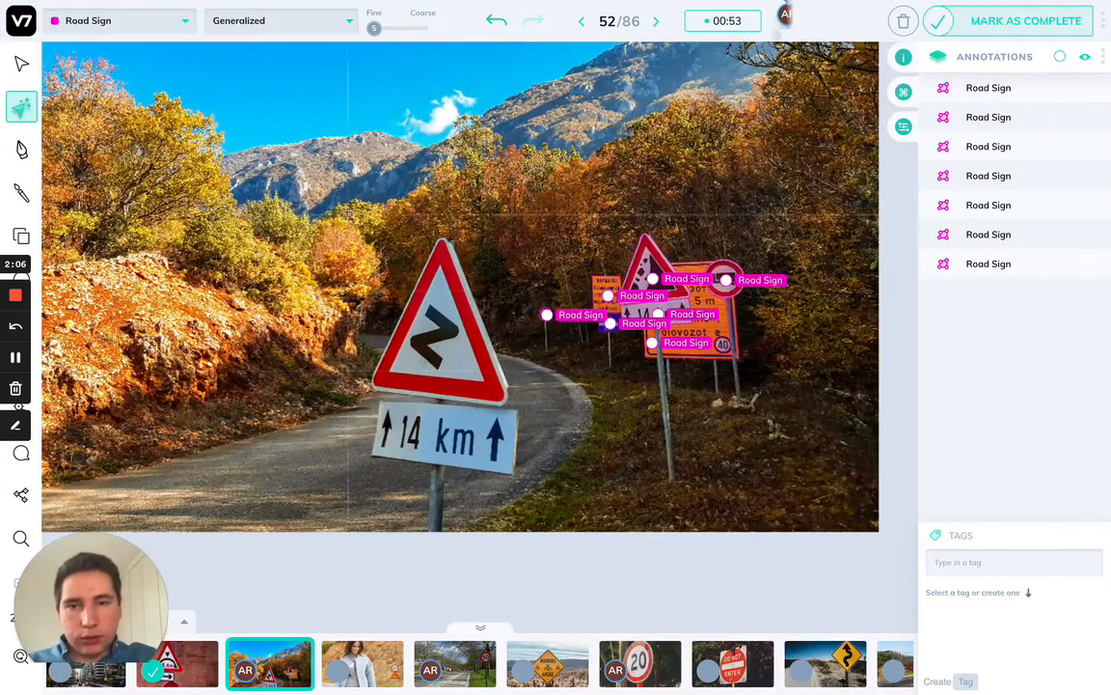
drag(356, 222, 531, 425)
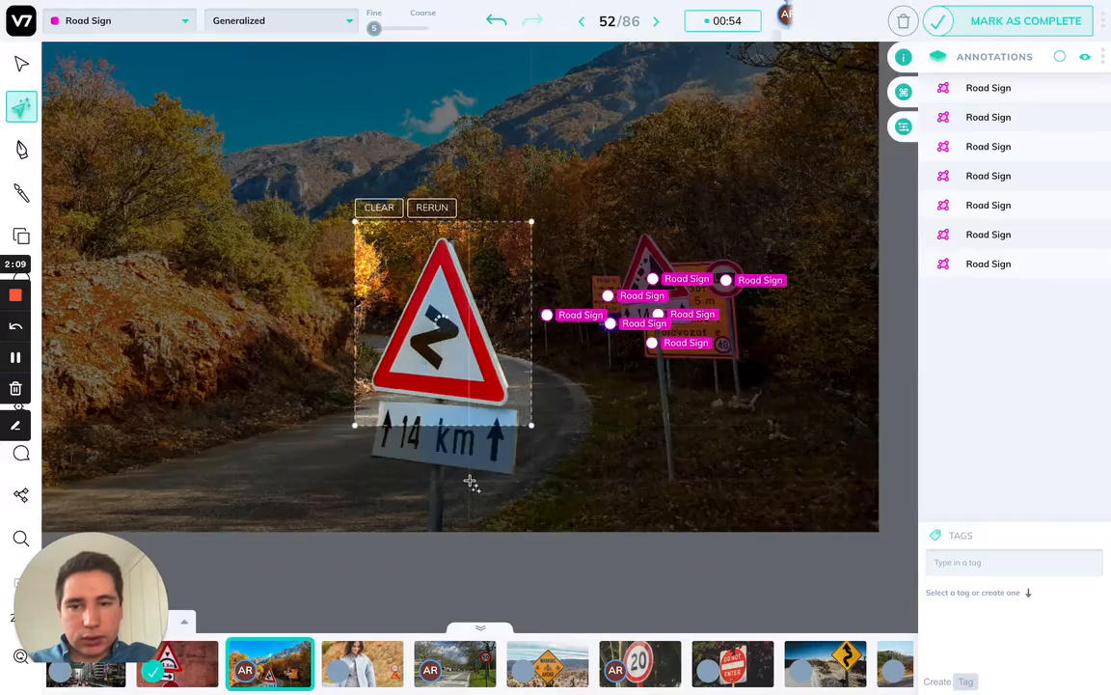
scroll(471, 482, up, 3)
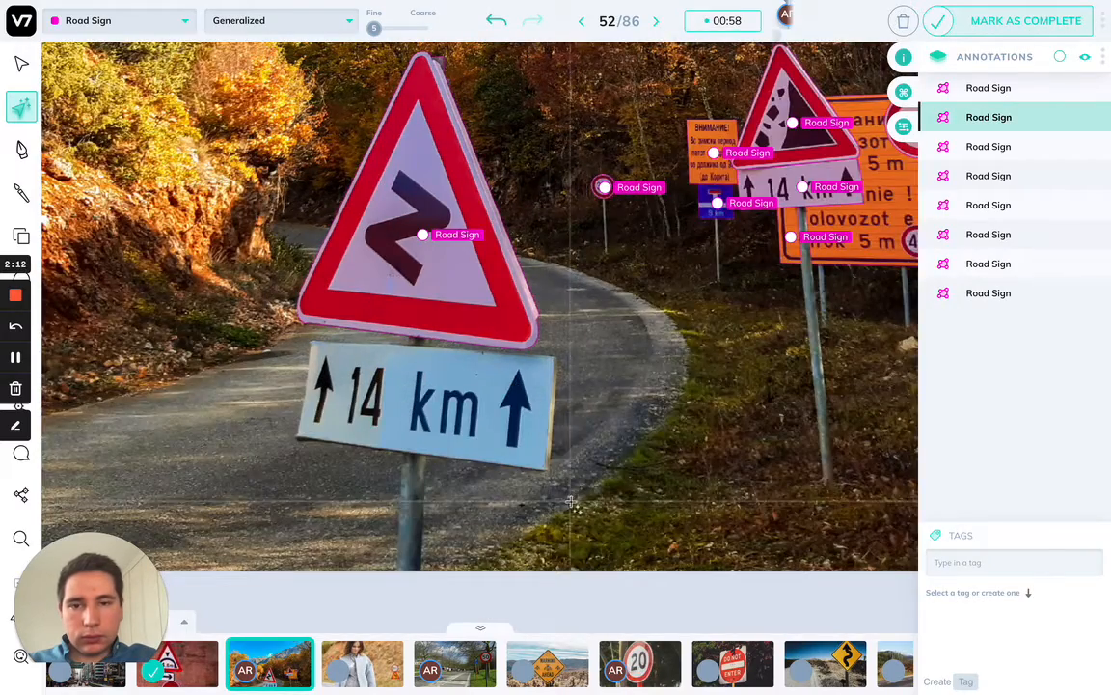
mouse_move(582, 498)
mouse_down()
mouse_move(360, 362)
mouse_move(282, 331)
mouse_up()
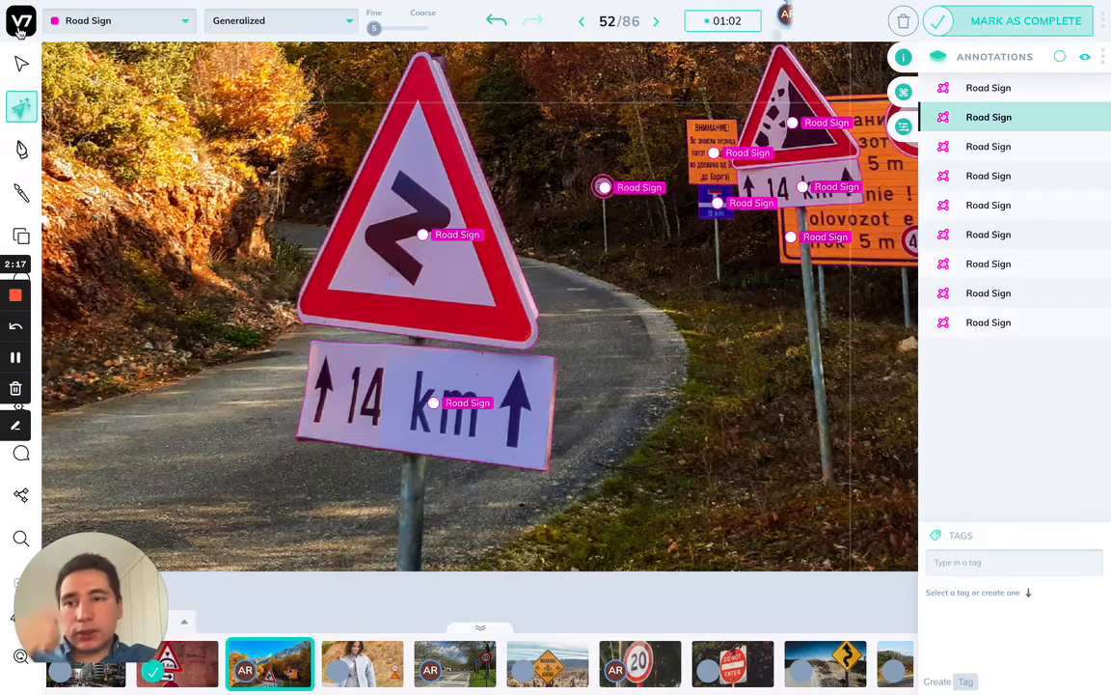
Leave the annotated image and set up a new Instance Segmentation model using the Darwin Instance Segmentation Template, proceeding to its dataset selection.
key(Right)
click(21, 21)
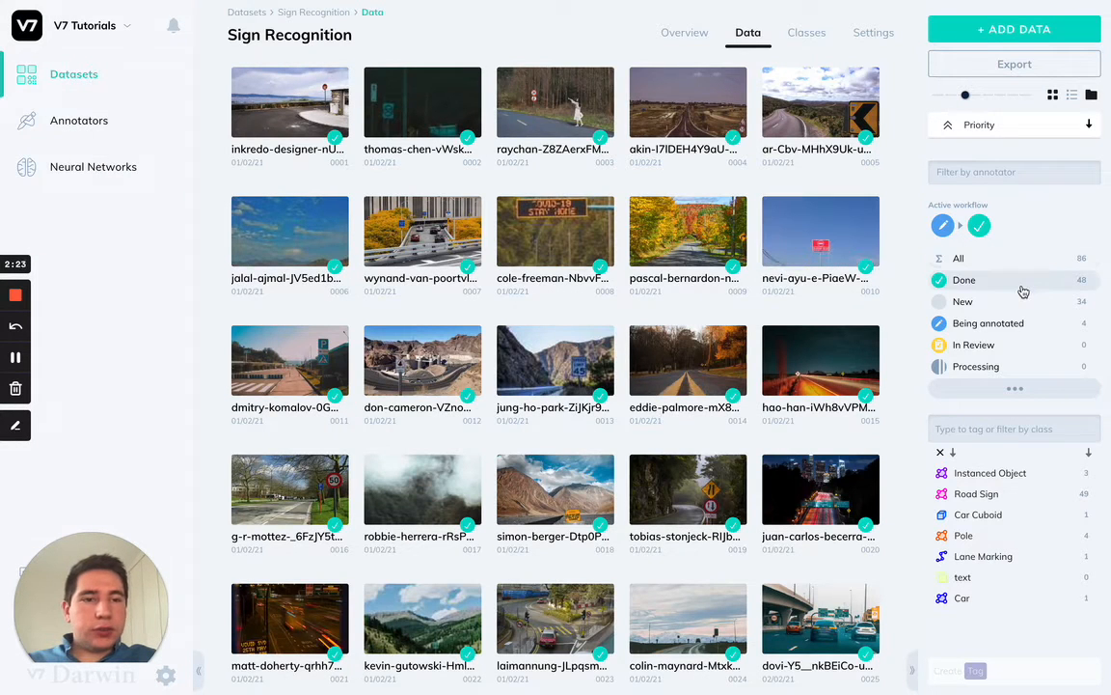
click(56, 172)
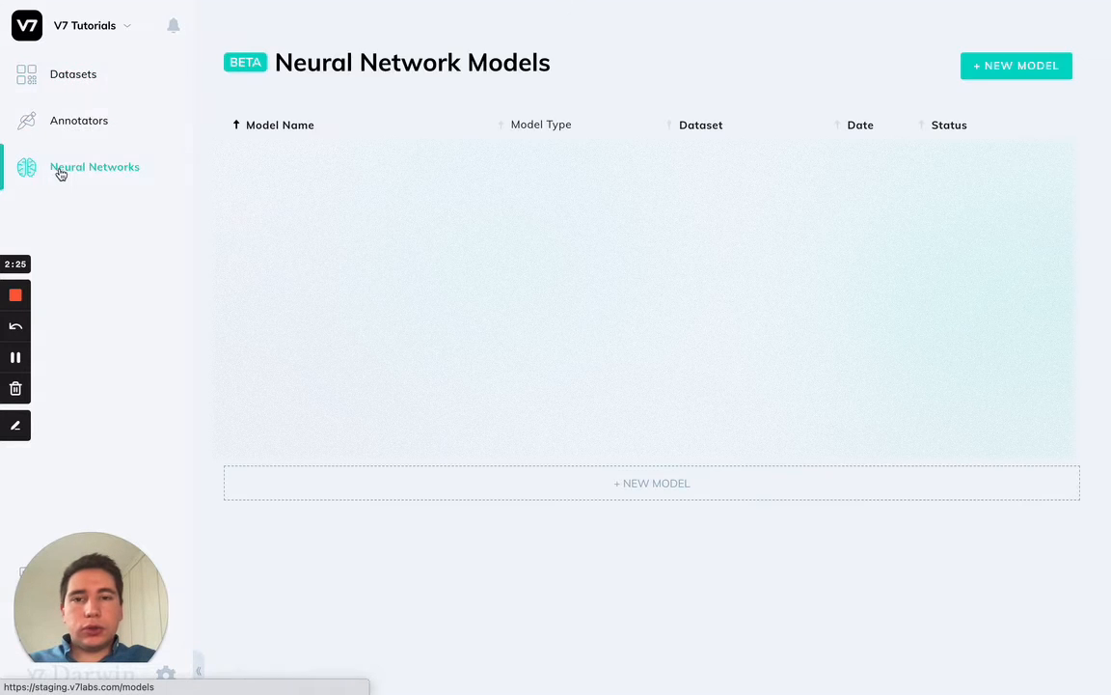
click(1013, 68)
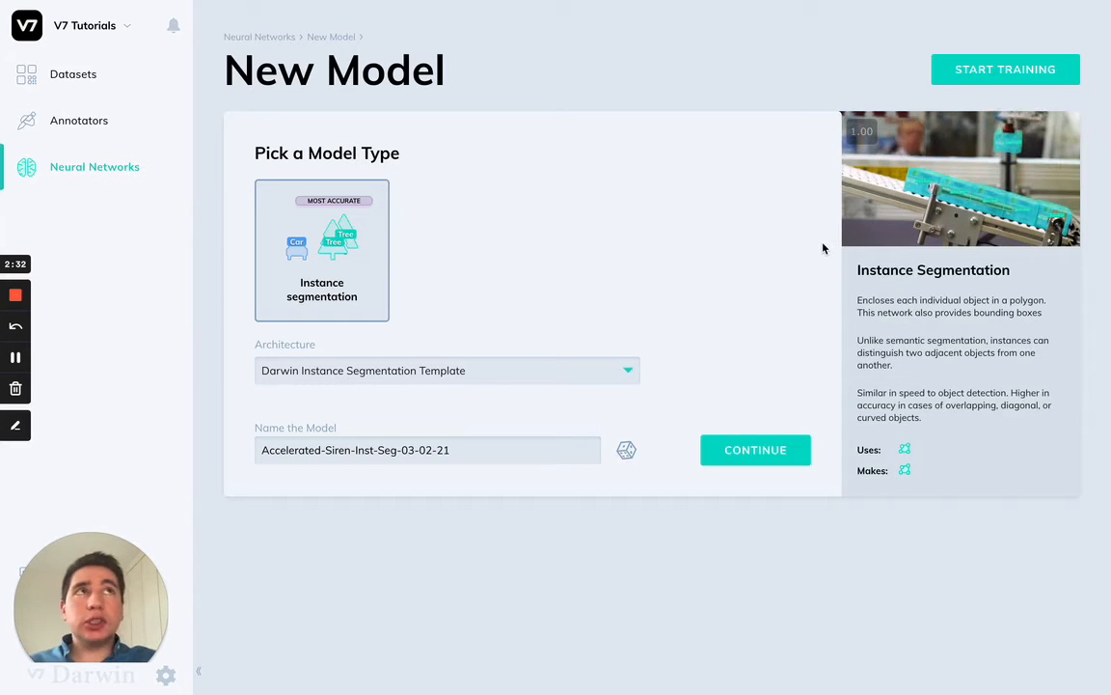
click(772, 450)
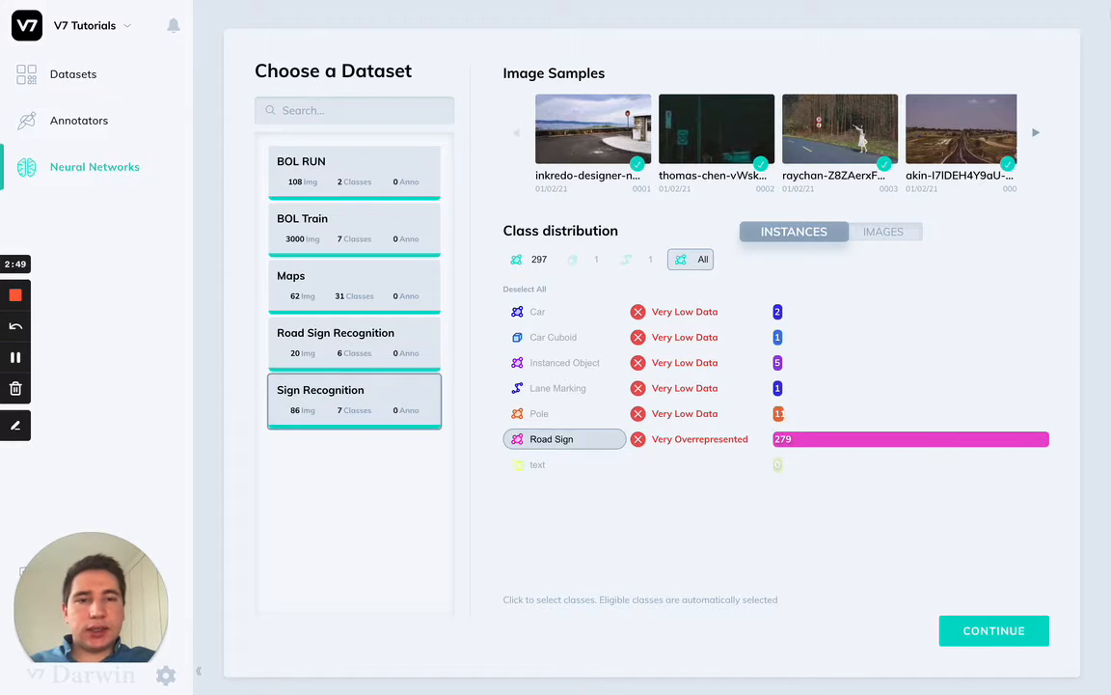
Review the Sign Recognition dataset's image samples and class distribution by instances and by images, and continue to the training summary.
click(1038, 136)
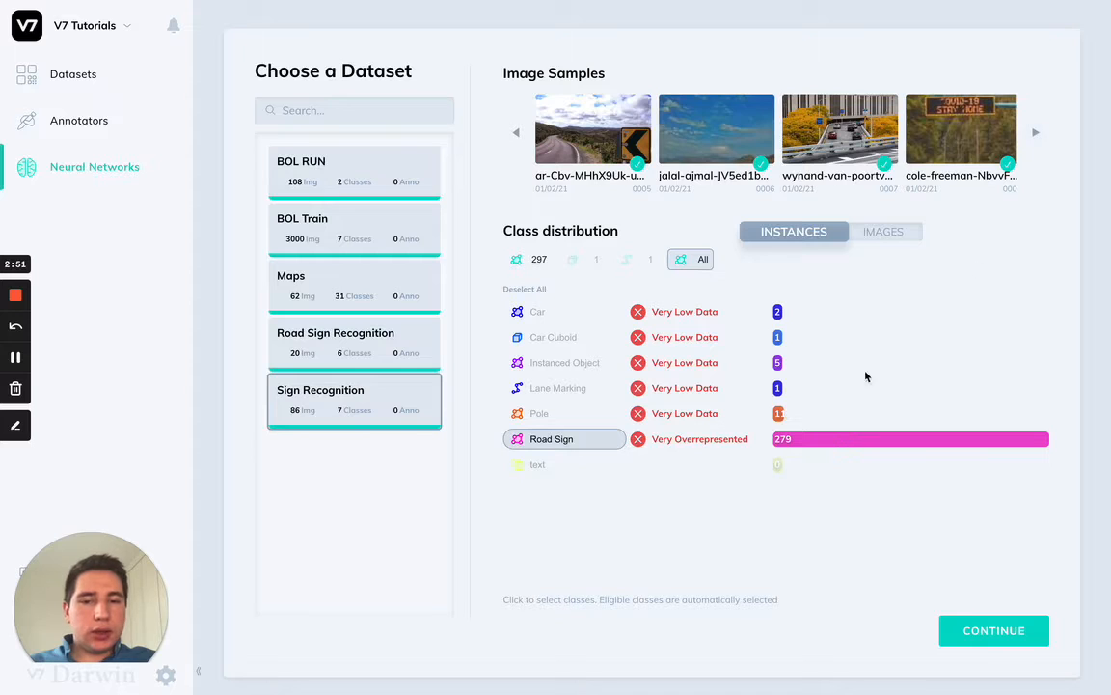
mouse_move(815, 443)
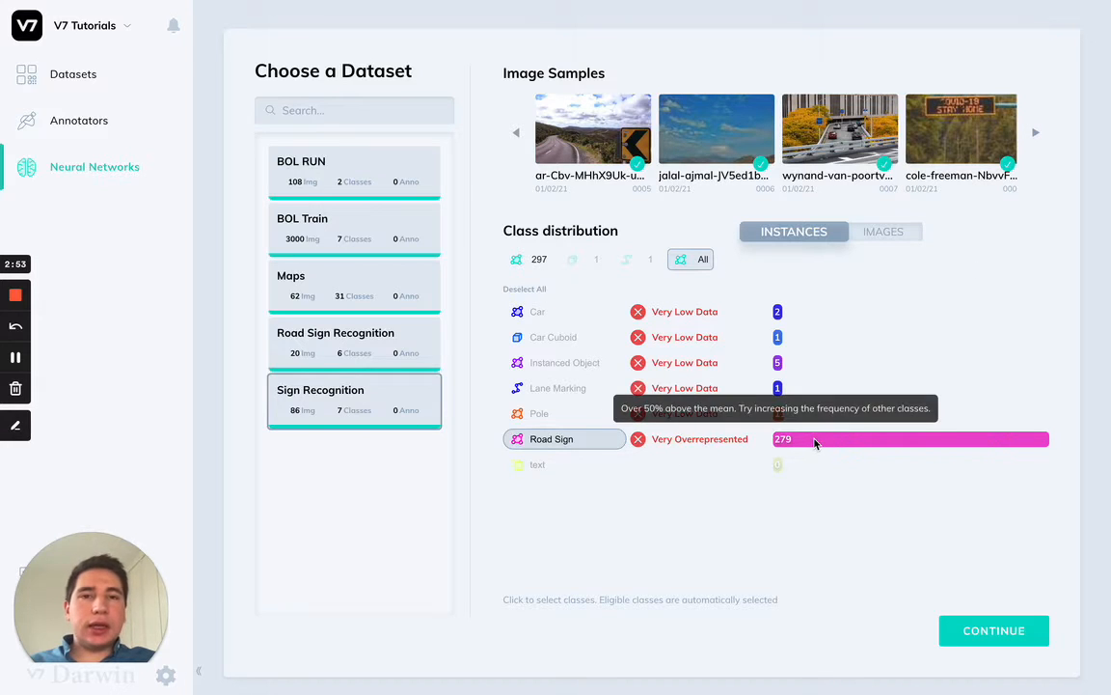
click(882, 235)
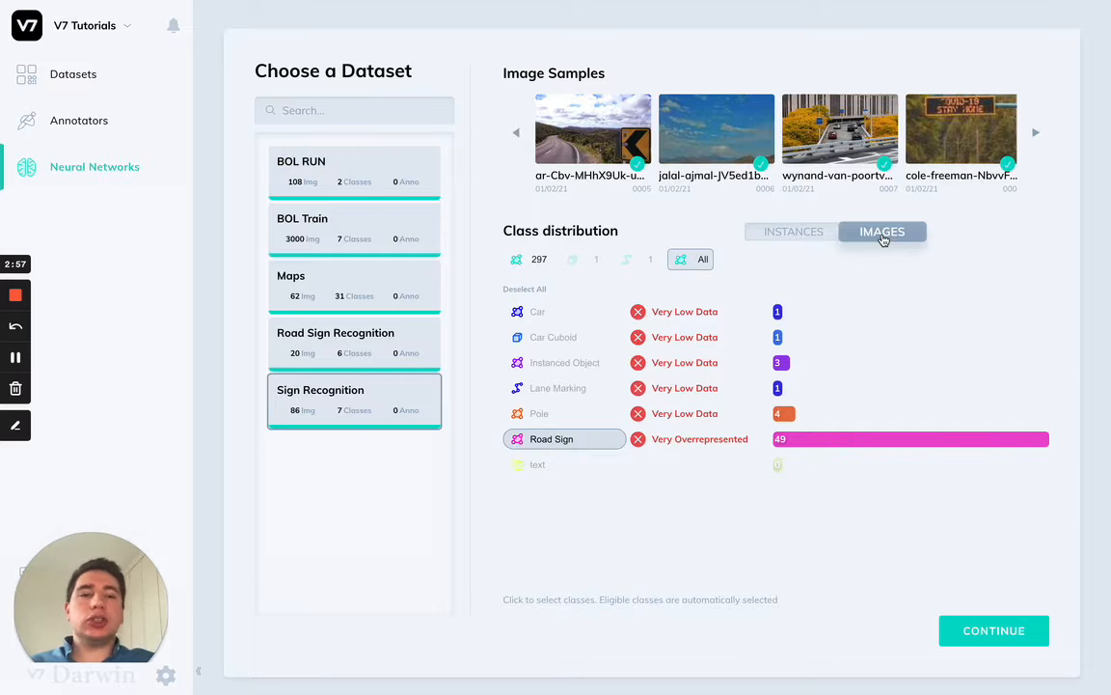
click(800, 235)
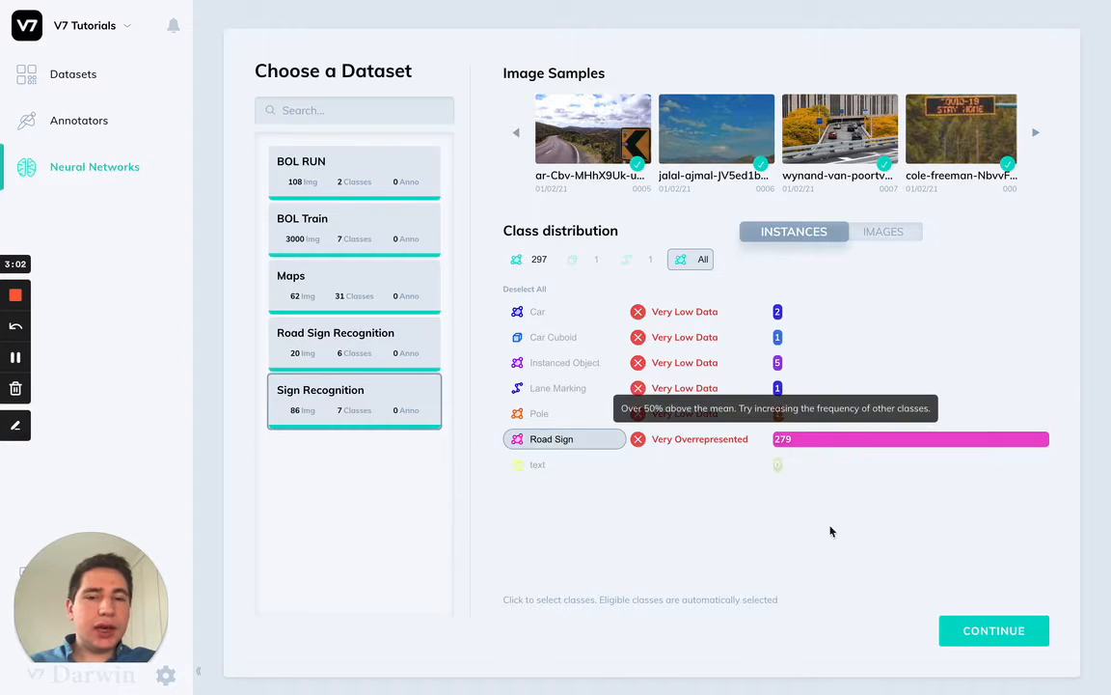
click(979, 630)
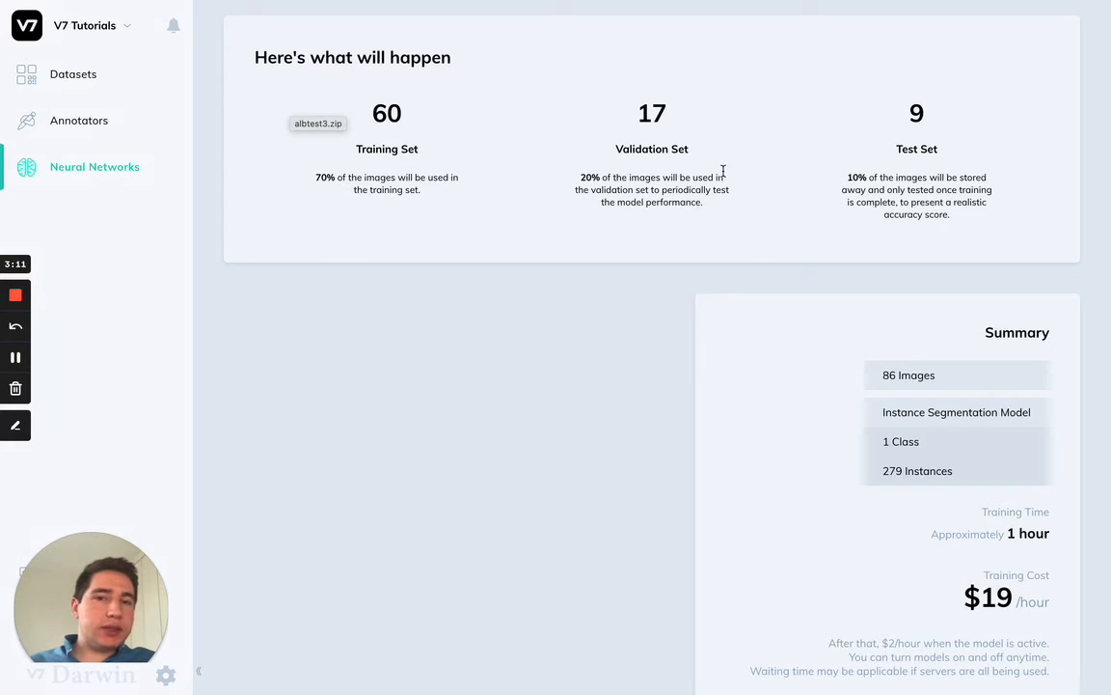
scroll(984, 143, down, 2)
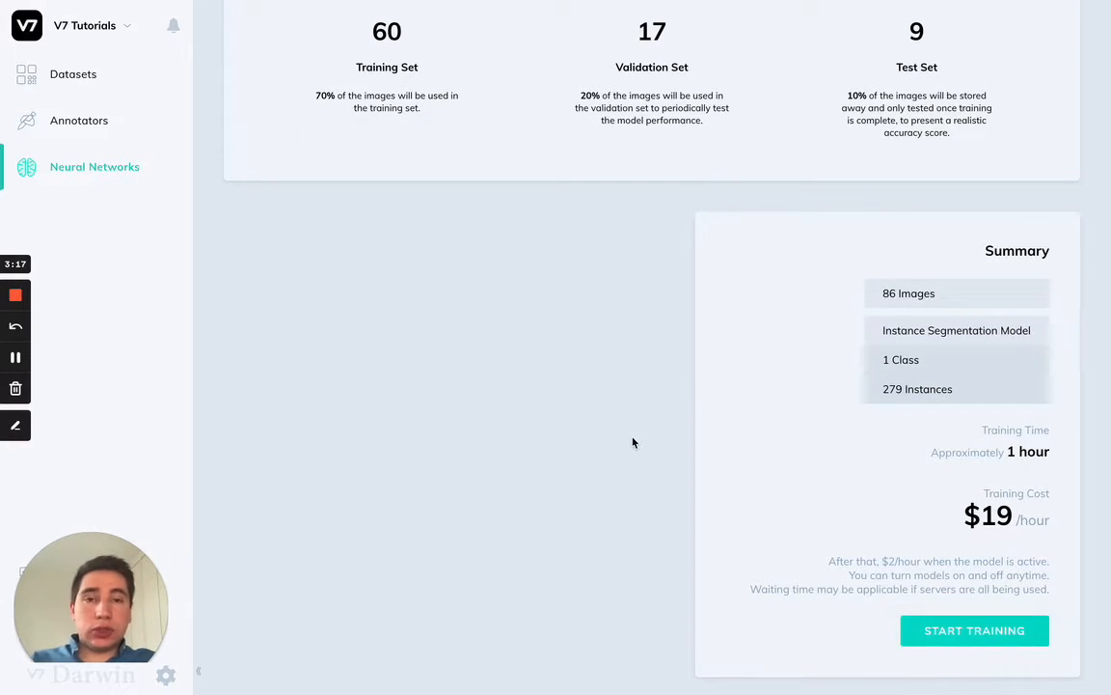
Switch to the browser tab with the Road Sign Recognition dataset and examine the annotation flow stages in its settings.
key(ctrl+Tab)
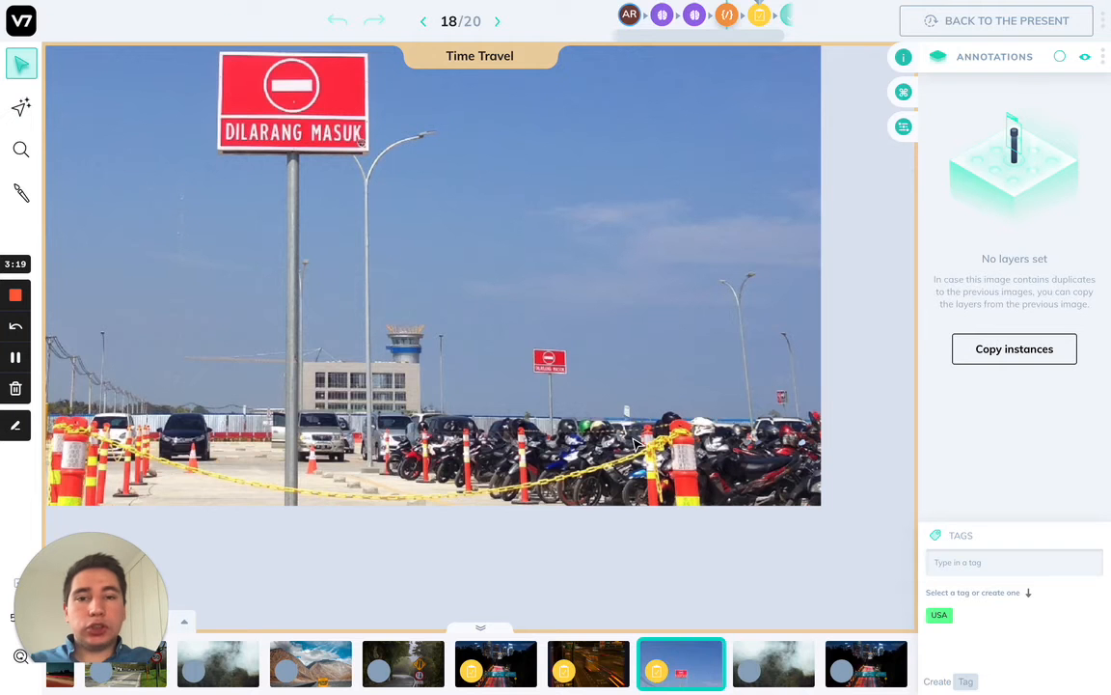
click(21, 20)
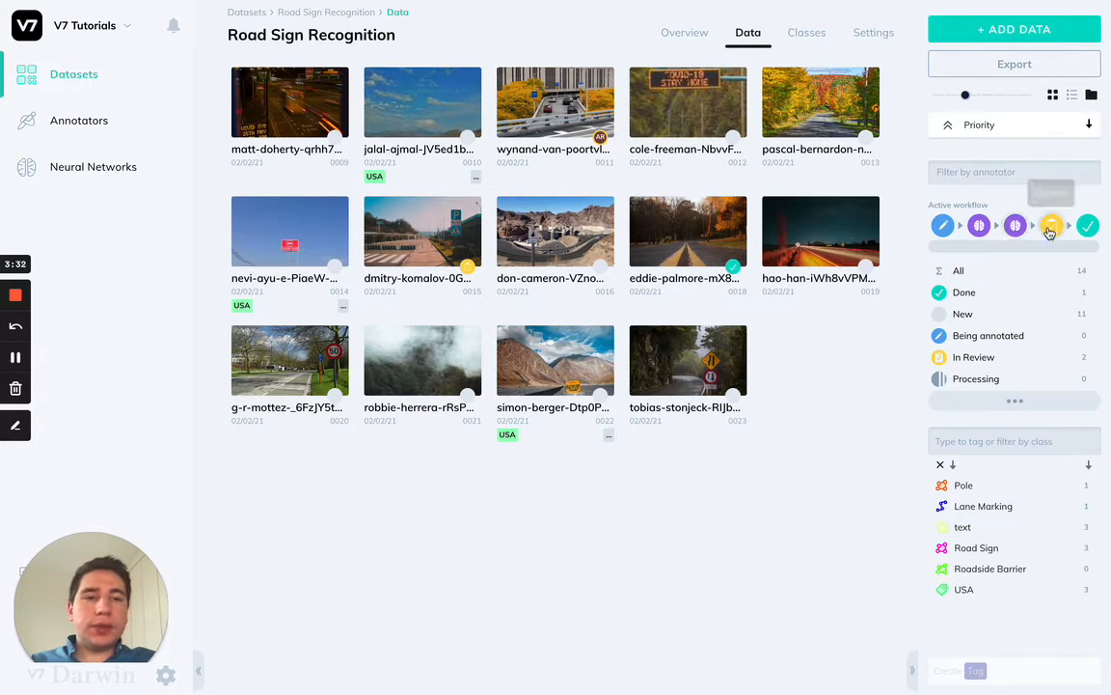
click(873, 32)
scroll(708, 273, down, 3)
scroll(673, 302, down, 3)
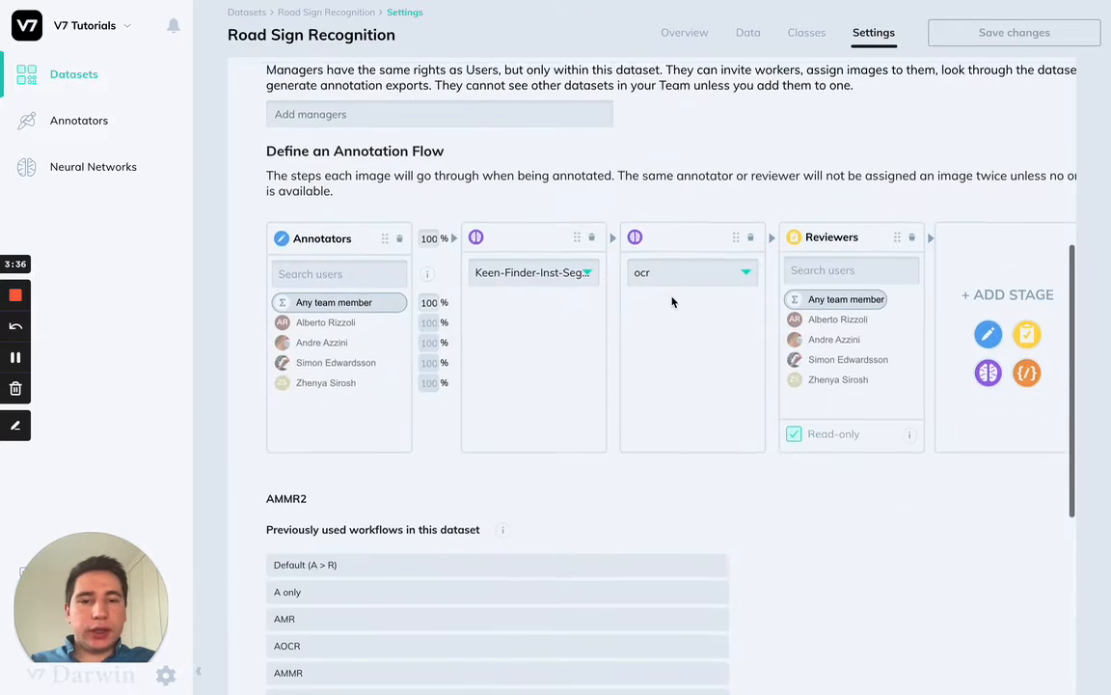
scroll(386, 306, right, 2)
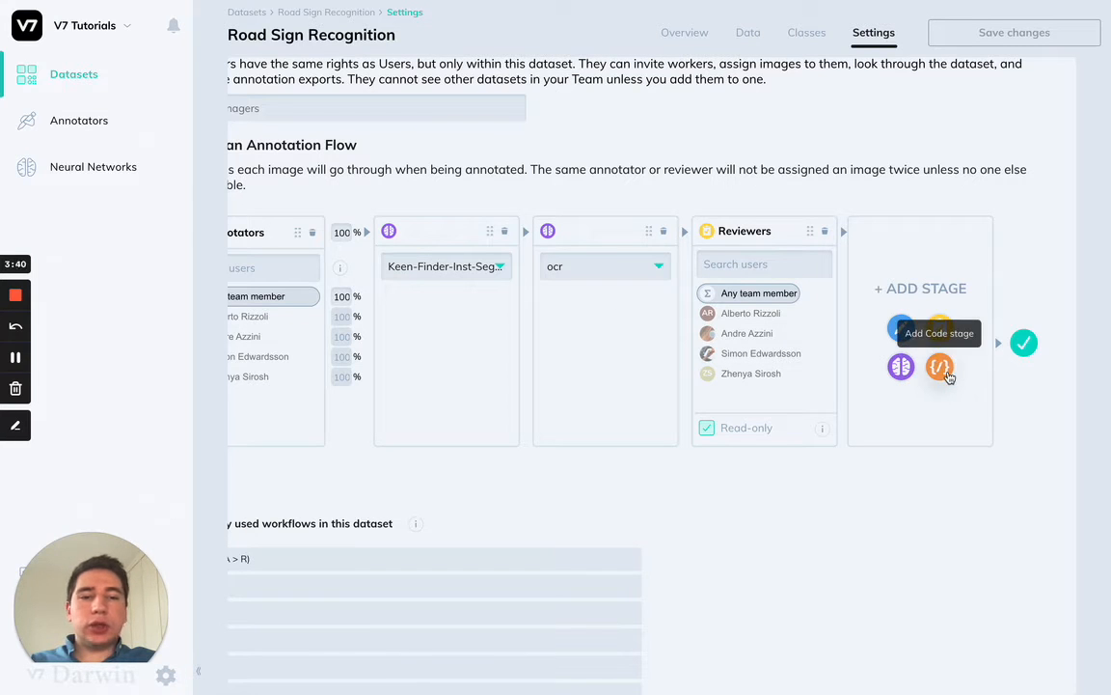
scroll(948, 376, left, 3)
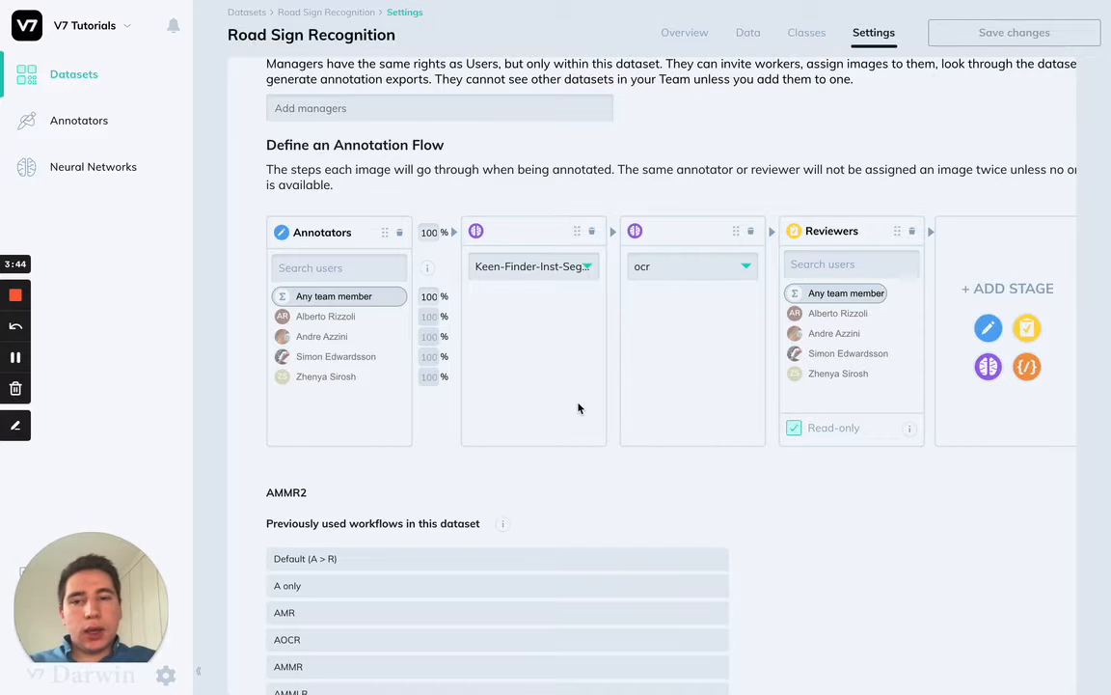
Name the Keen-Finder model stage Finding and the ocr model stage Reading, and save the dataset settings.
click(503, 232)
text(Findin)
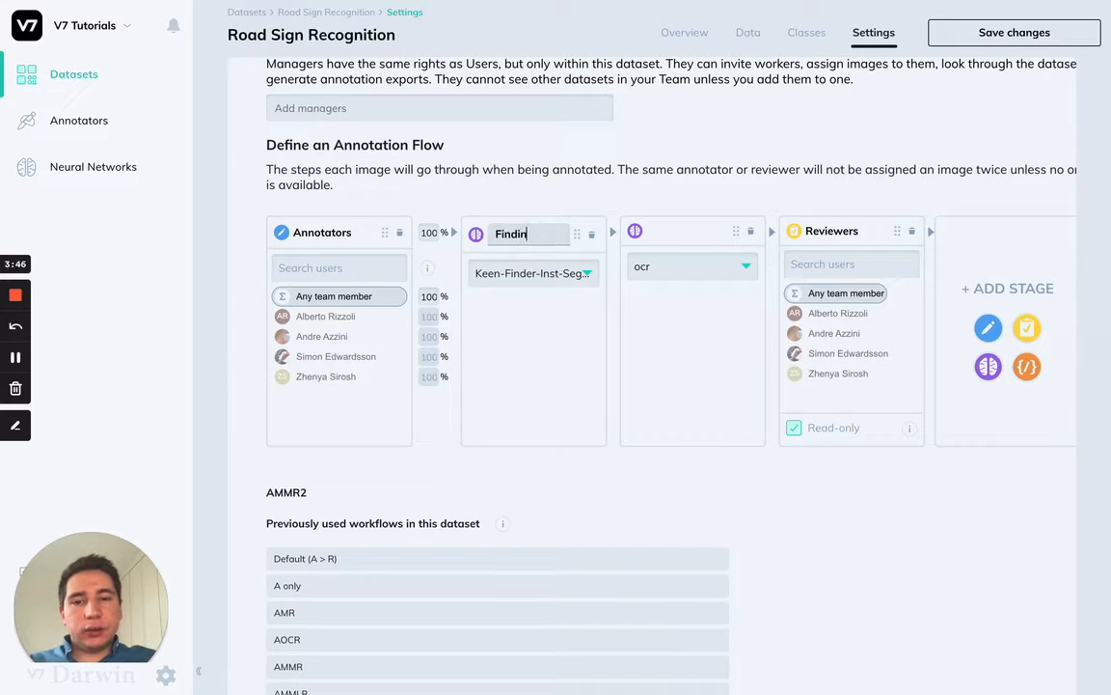
text(g)
click(687, 231)
text(Readi)
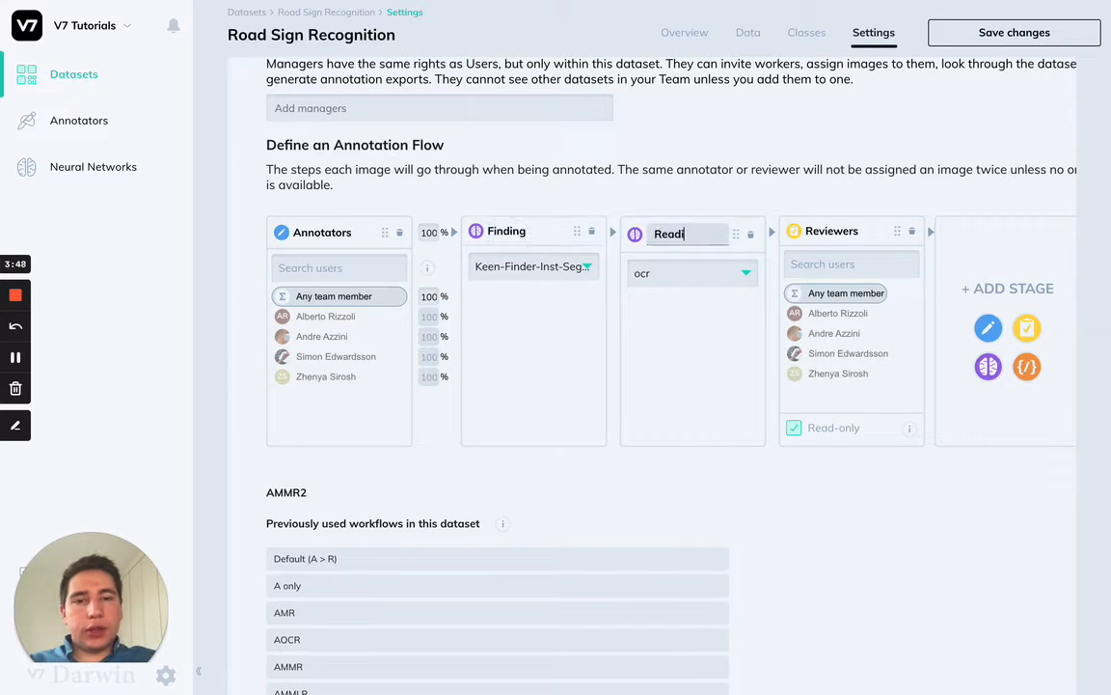
key(Return)
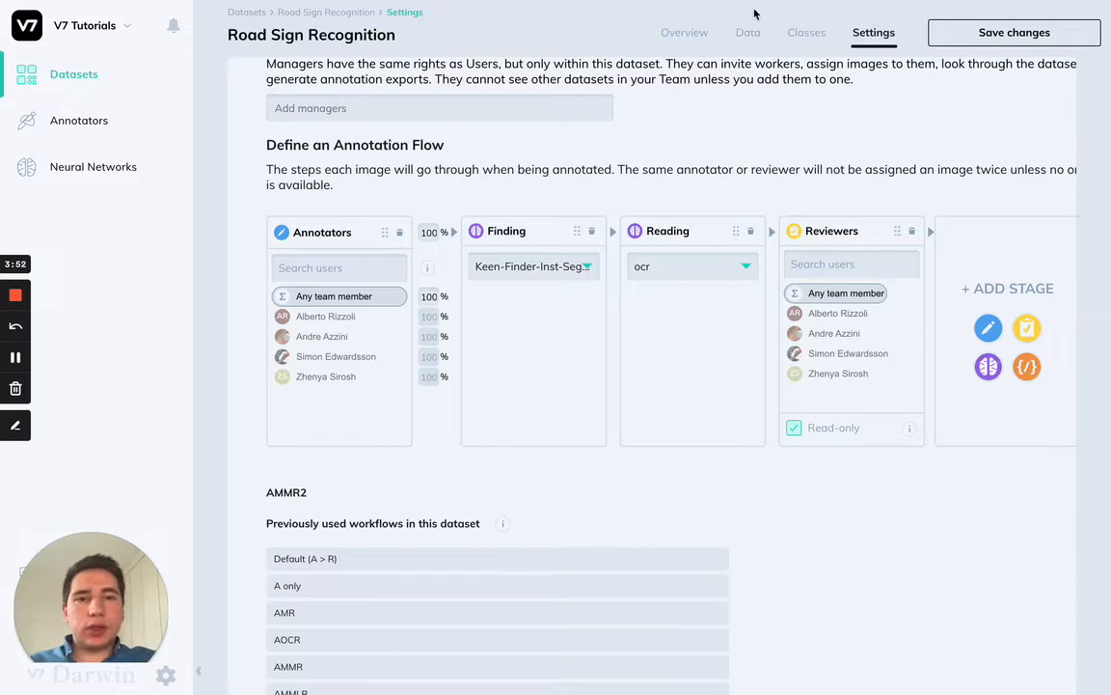
click(984, 33)
Upload three images to the Road Sign Recognition dataset: the night city freeway, the green mountain valley and the highway with overhead signs.
click(746, 35)
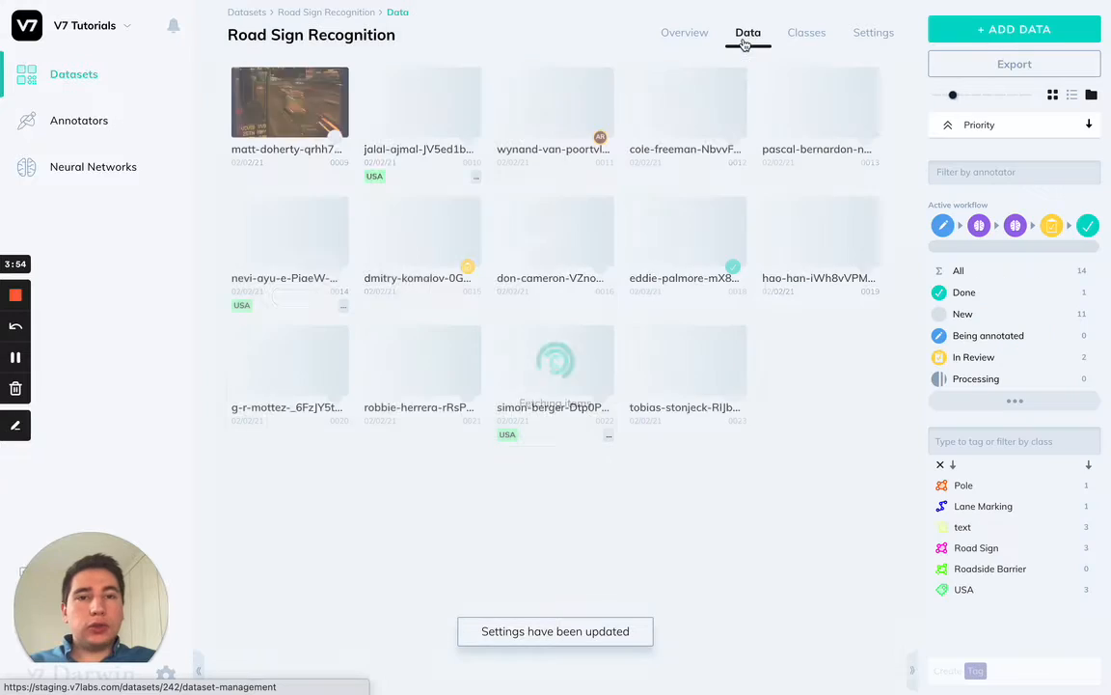
click(933, 30)
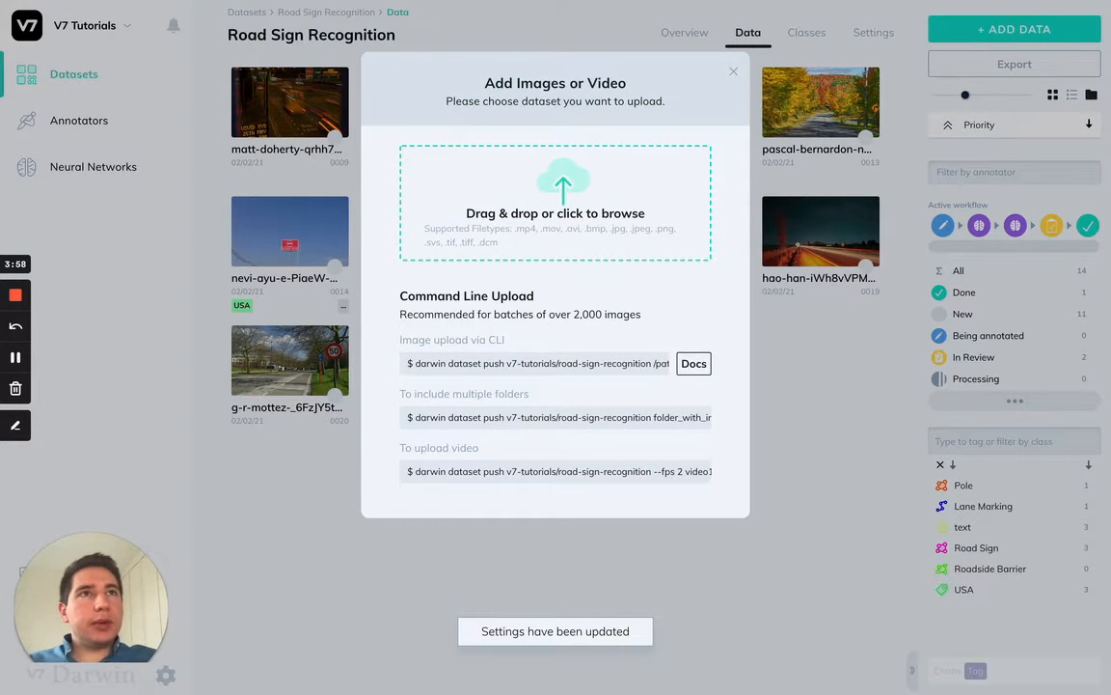
drag(0, 228, 521, 231)
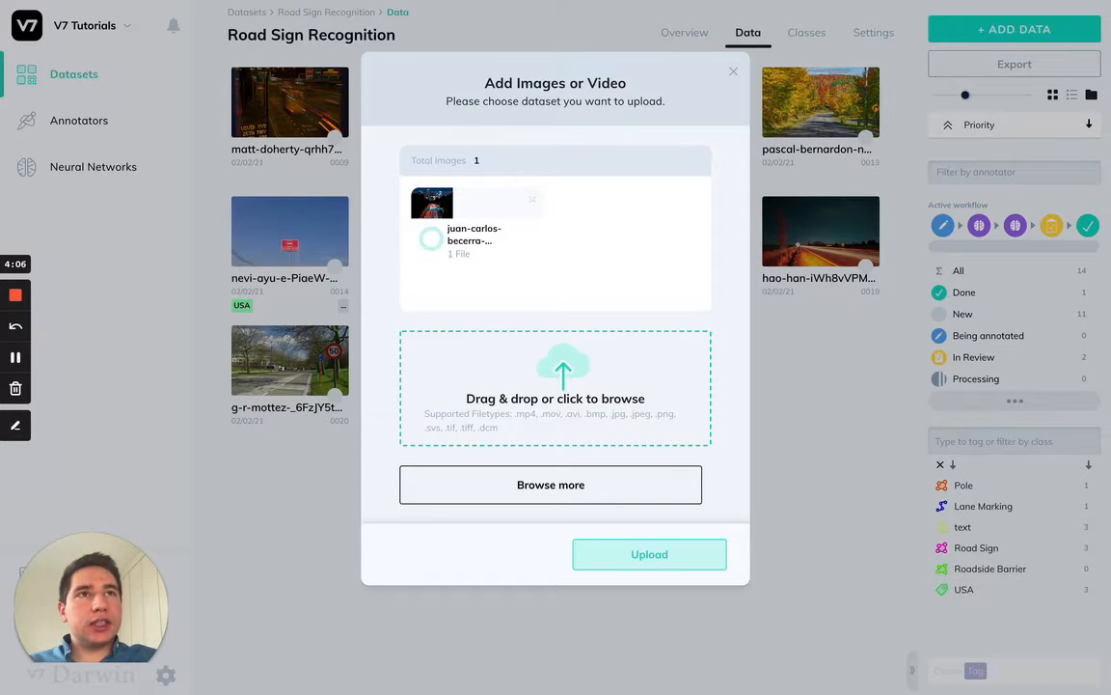
drag(0, 237, 533, 397)
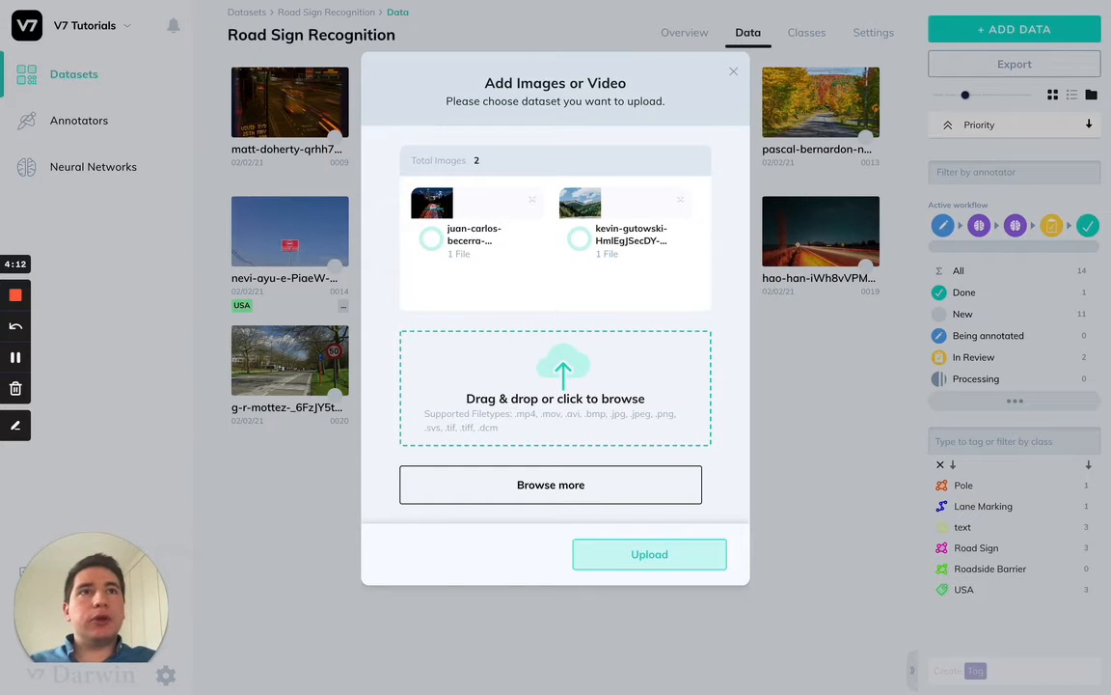
drag(0, 125, 519, 383)
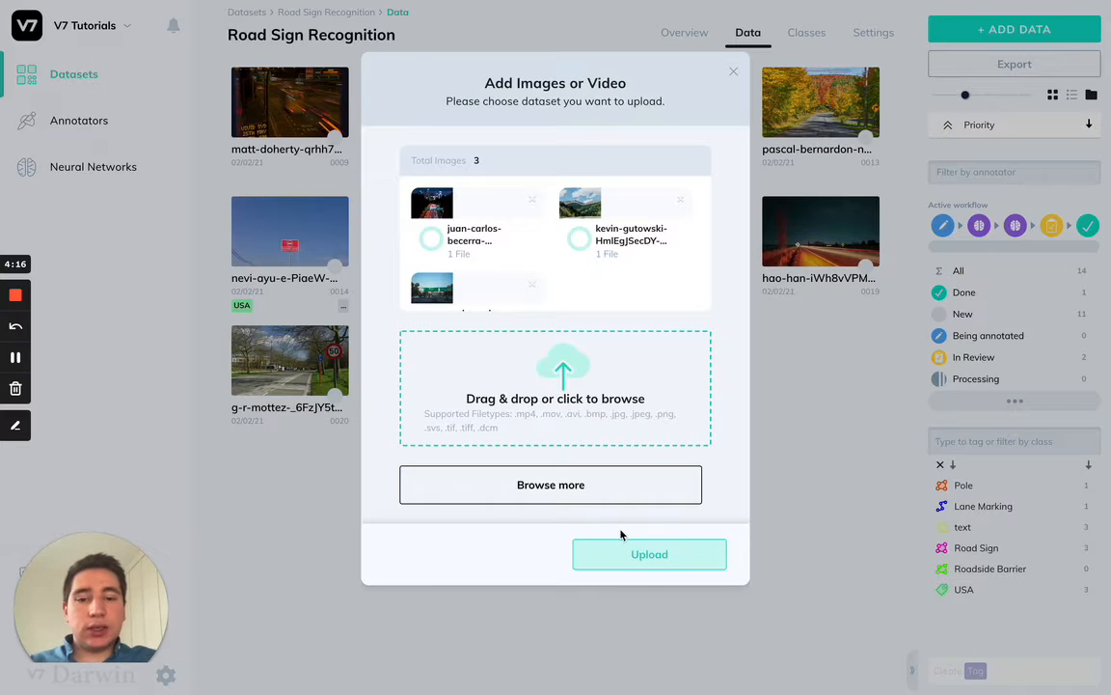
click(660, 564)
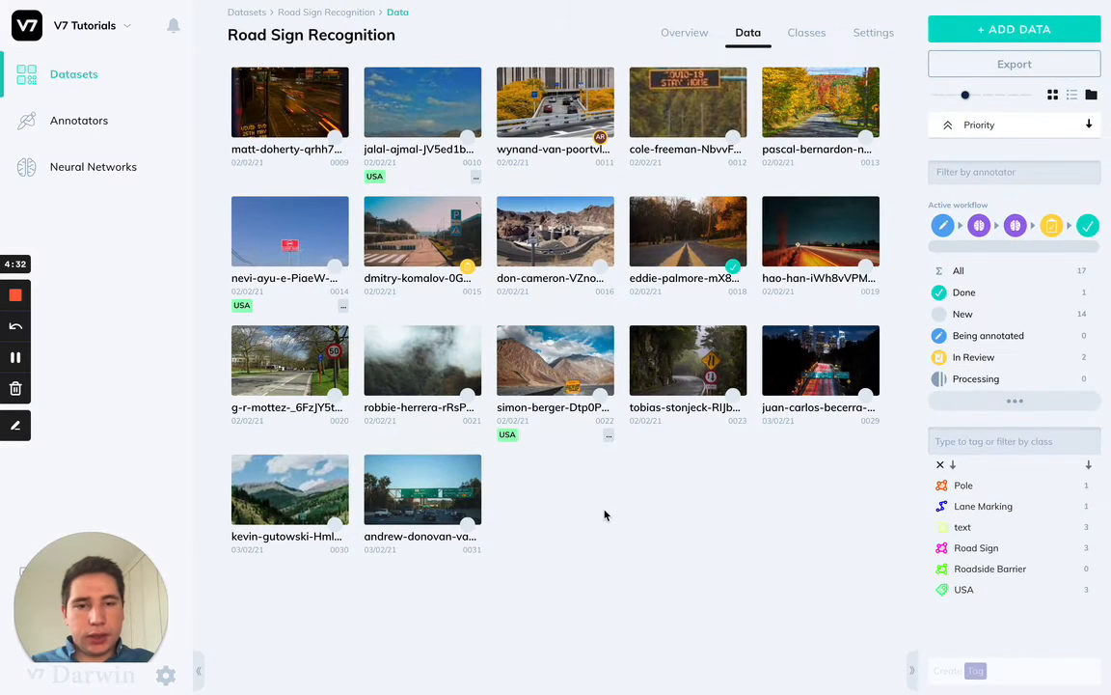
Tag the uploaded night city freeway image as USA and send it to the next workflow stage.
click(800, 365)
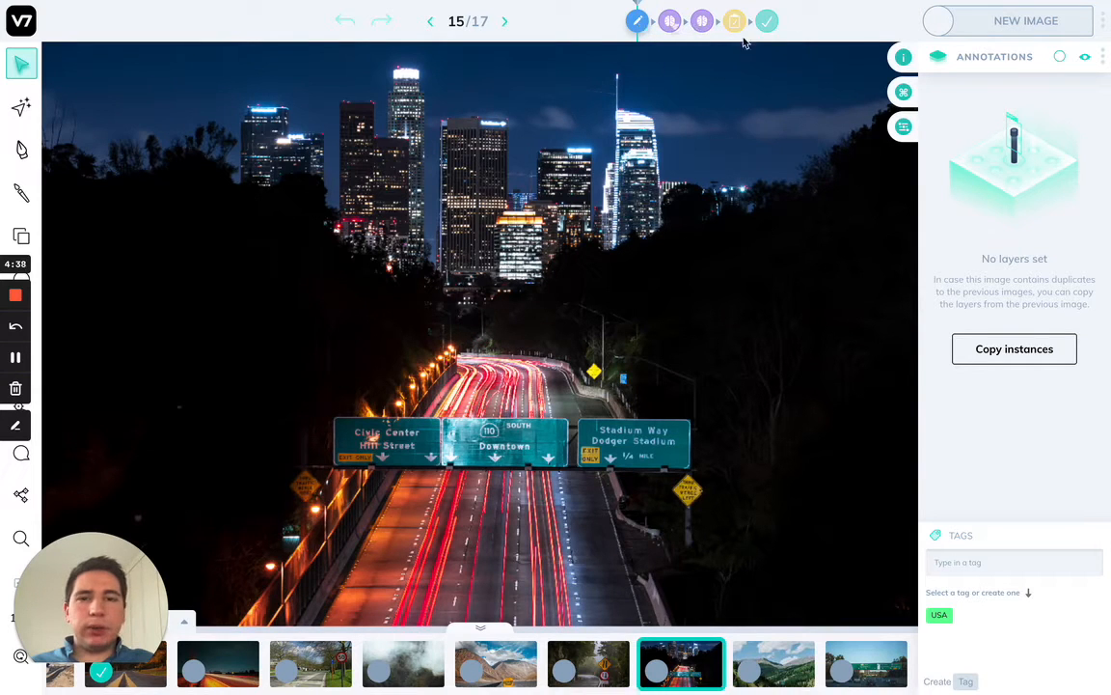
scroll(588, 273, down, 3)
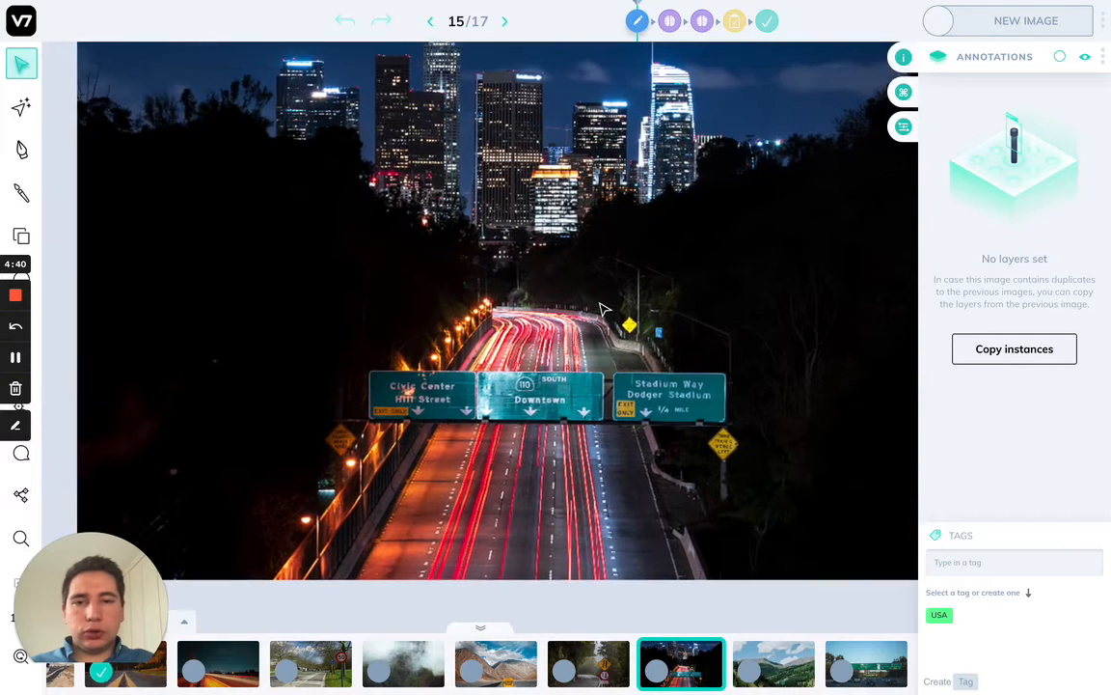
click(930, 613)
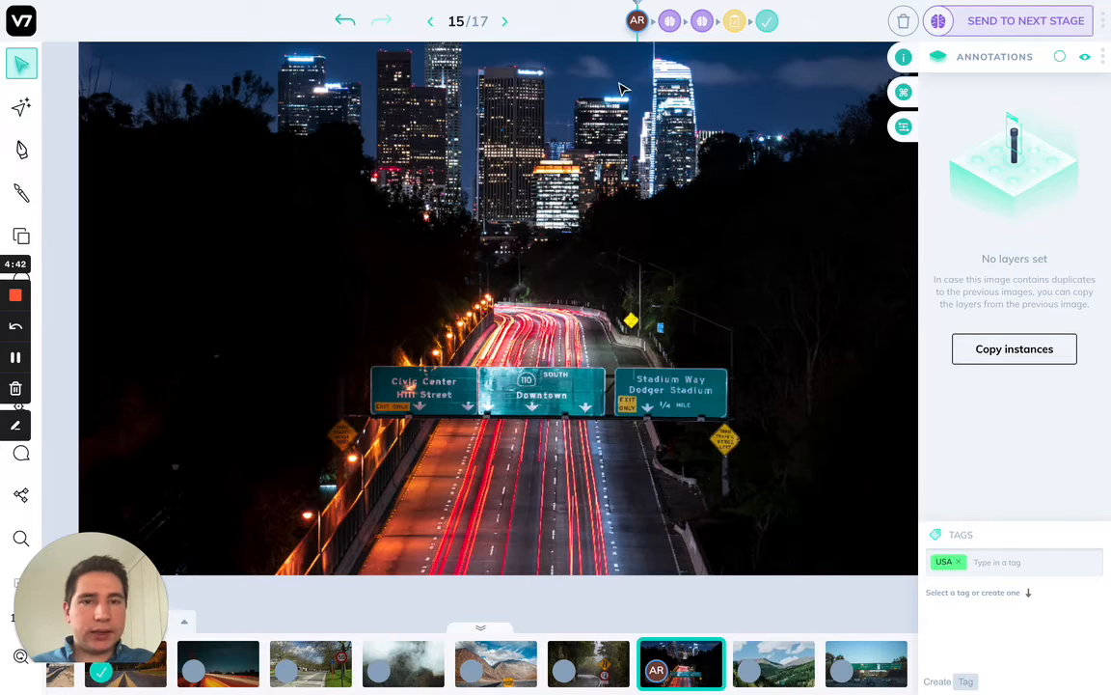
click(976, 24)
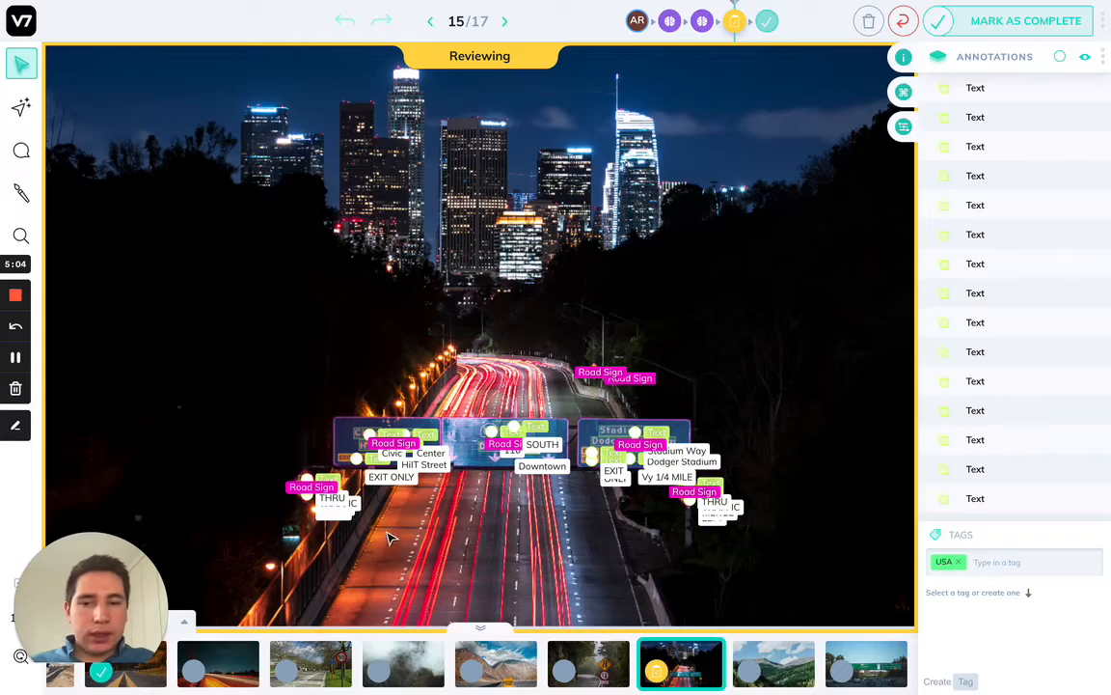
Examine the Road Sign and Text annotations on the Civic Center Hill Street sign up close.
scroll(421, 508, up, 5)
scroll(422, 509, down, 4)
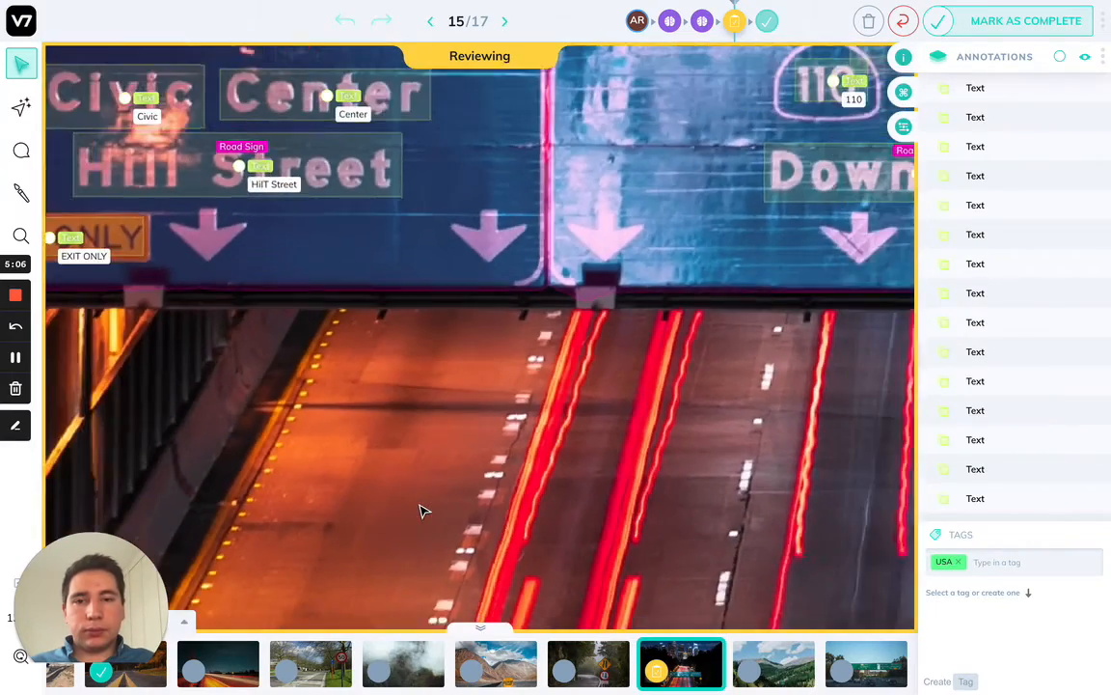
scroll(516, 473, up, 2)
scroll(516, 473, right, 2)
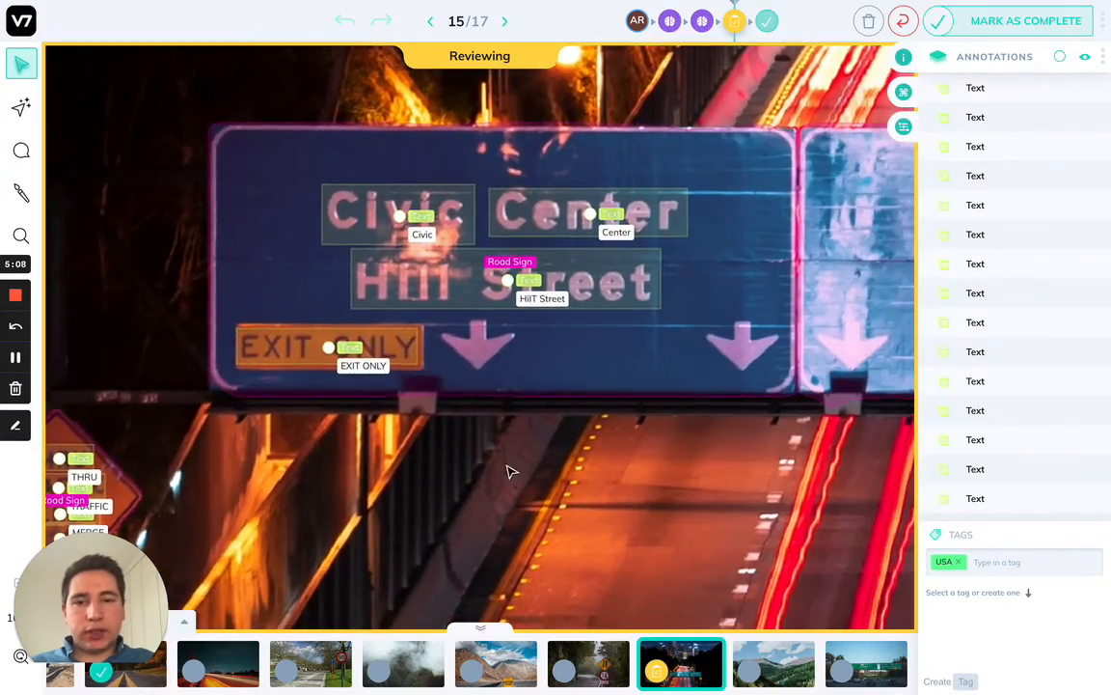
scroll(251, 350, up, 4)
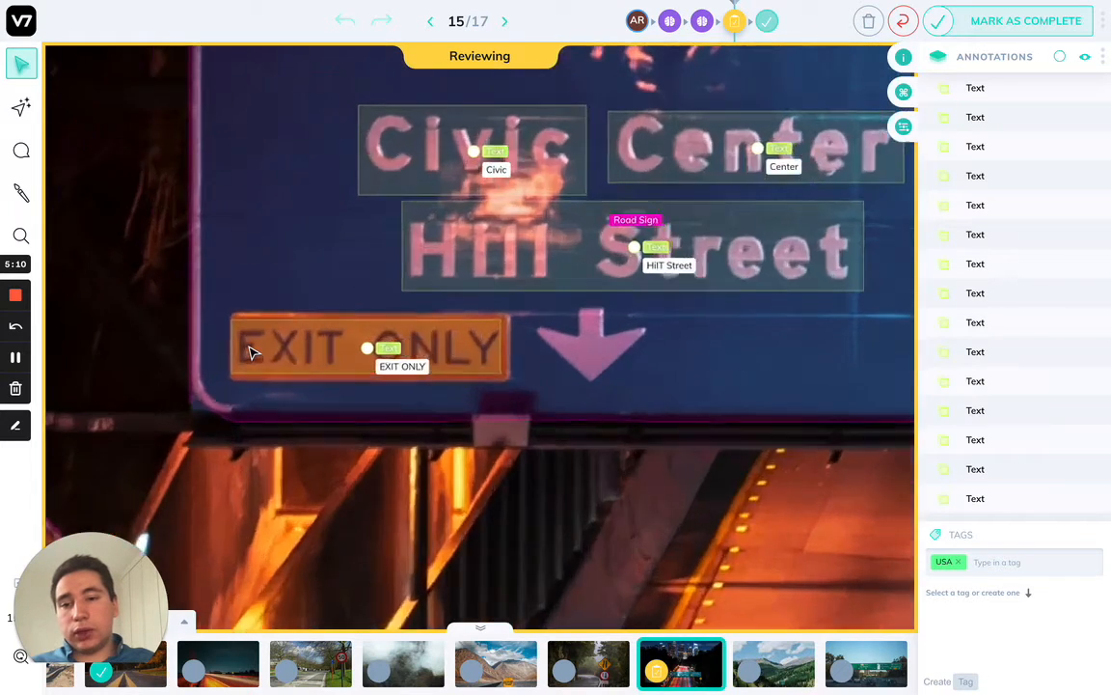
Examine the annotations on the night freeway's remaining signs: the orange merge signs, the distant roadside signs and the Stadium Way sign.
scroll(583, 330, down, 5)
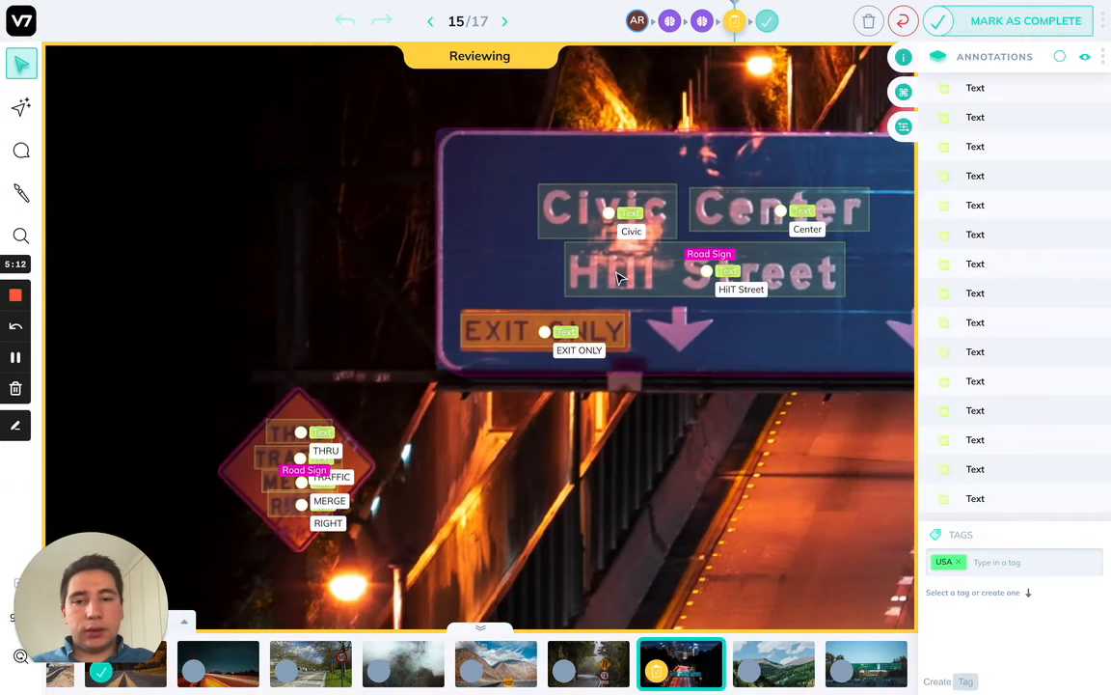
scroll(656, 444, right, 3)
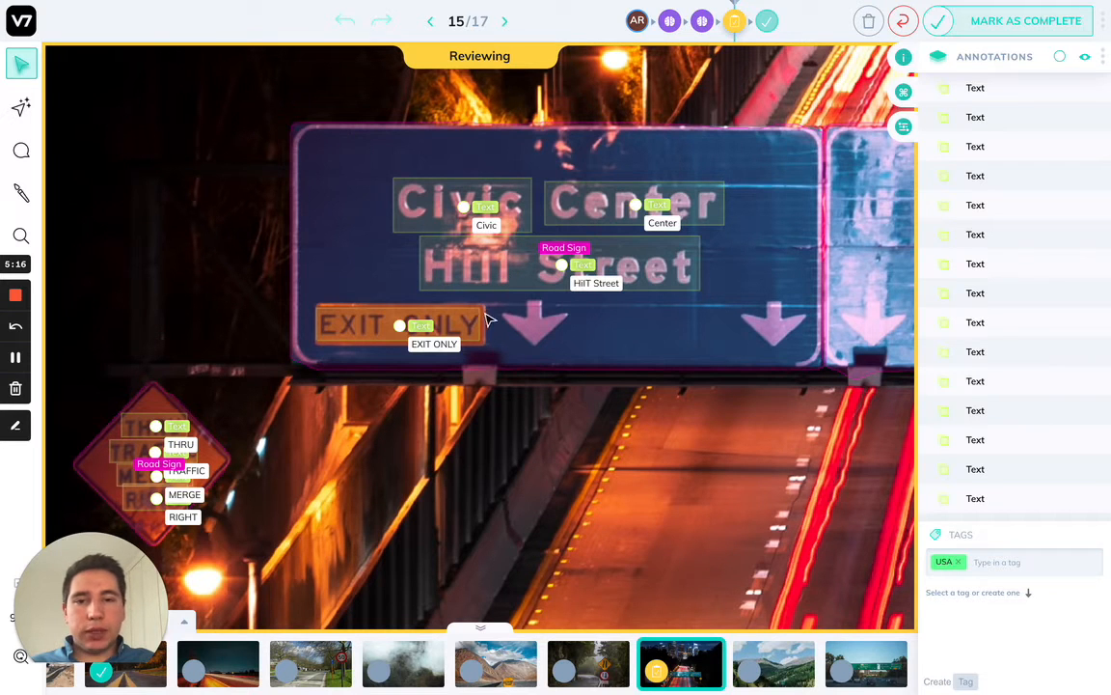
scroll(367, 503, up, 5)
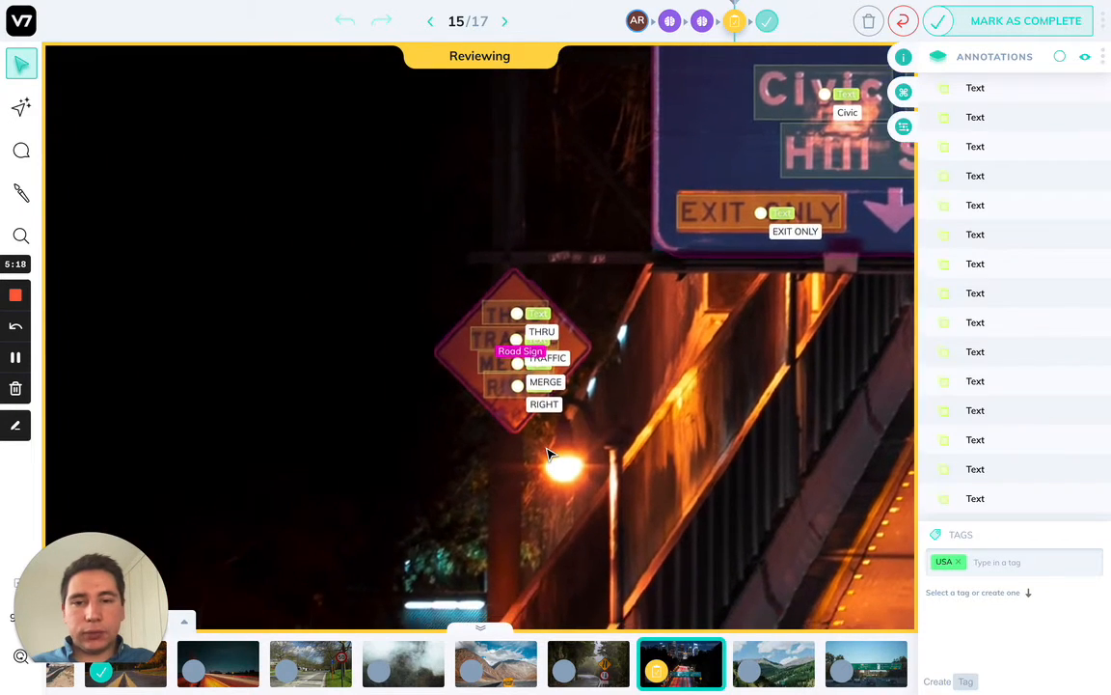
scroll(447, 421, down, 5)
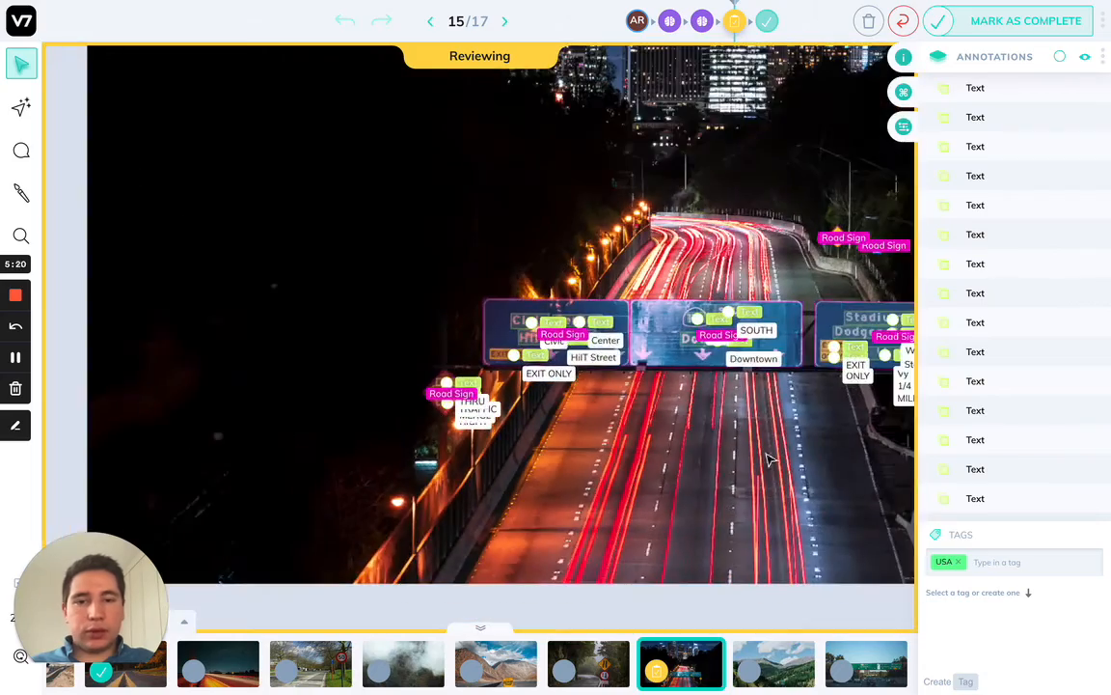
scroll(436, 286, up, 5)
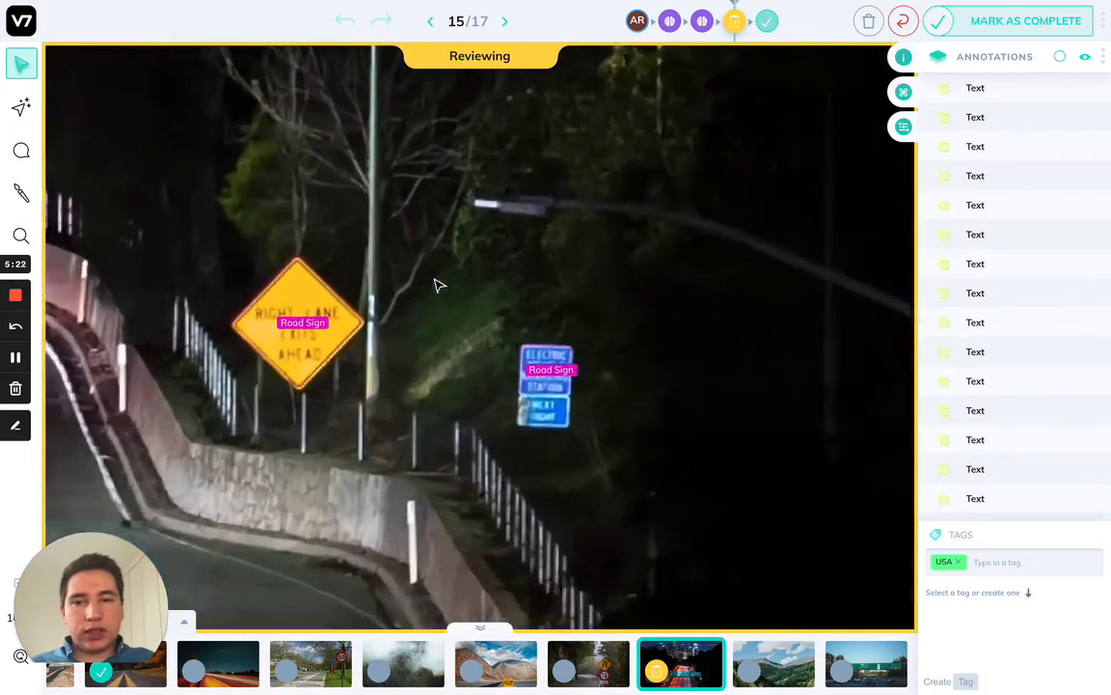
scroll(421, 379, down, 6)
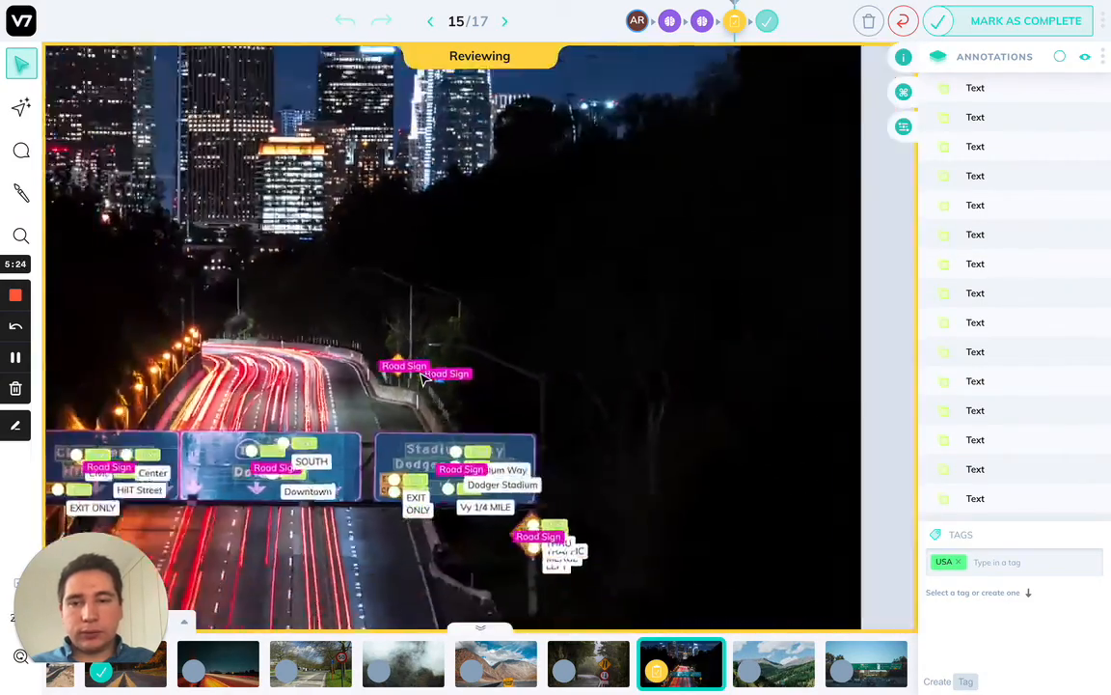
scroll(501, 325, up, 6)
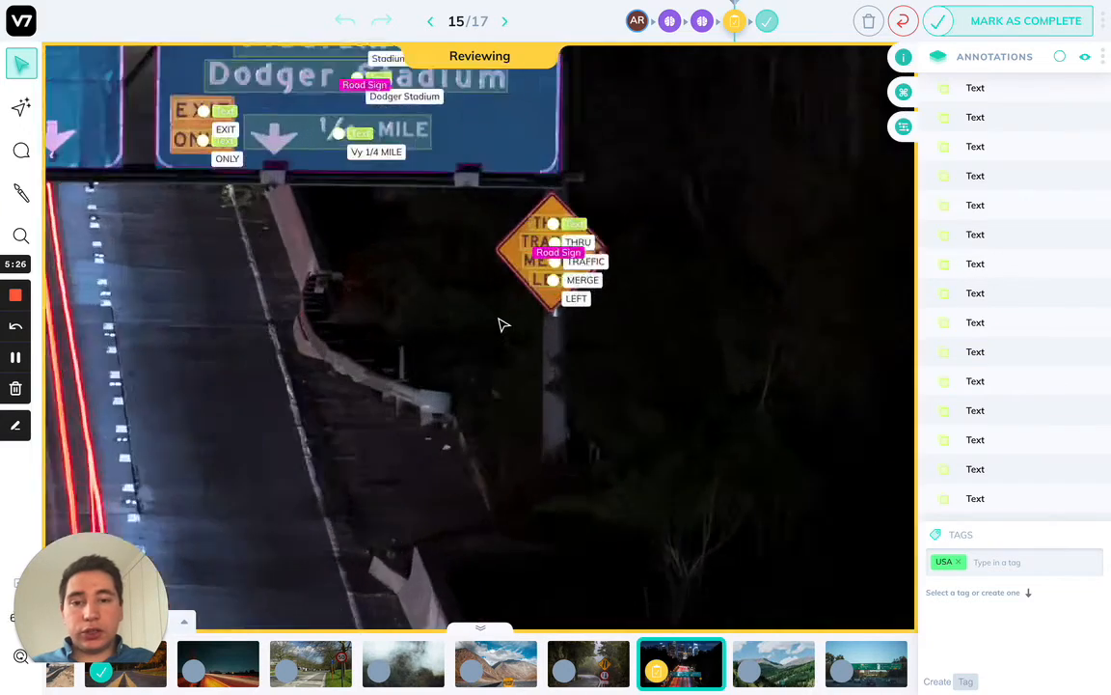
scroll(410, 289, up, 5)
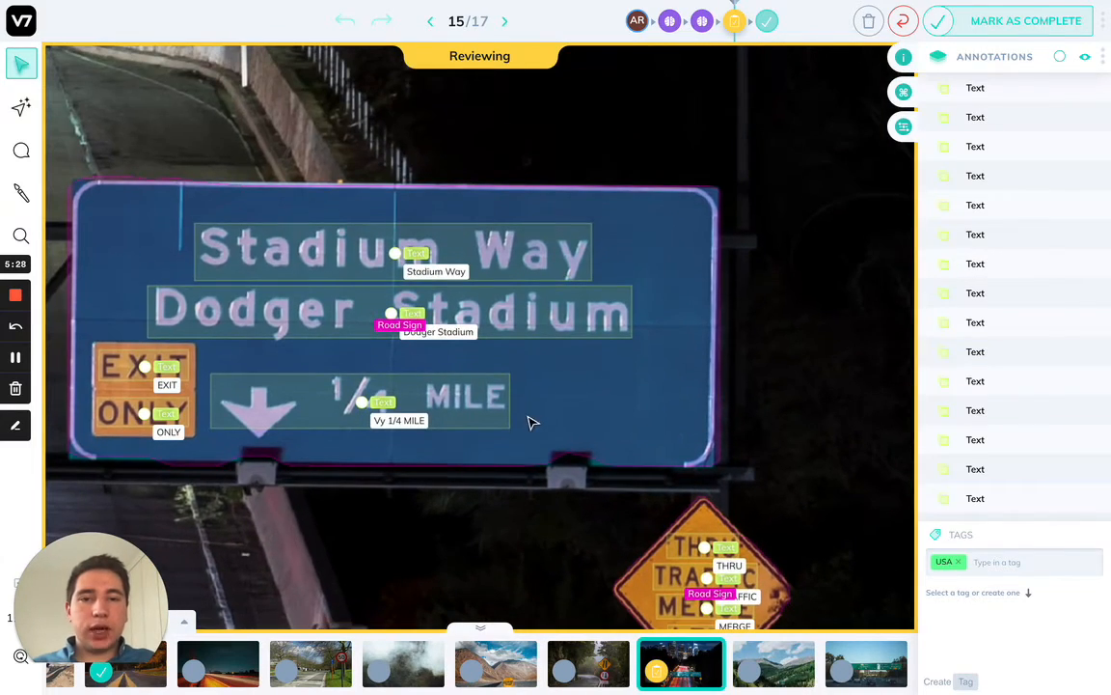
click(629, 579)
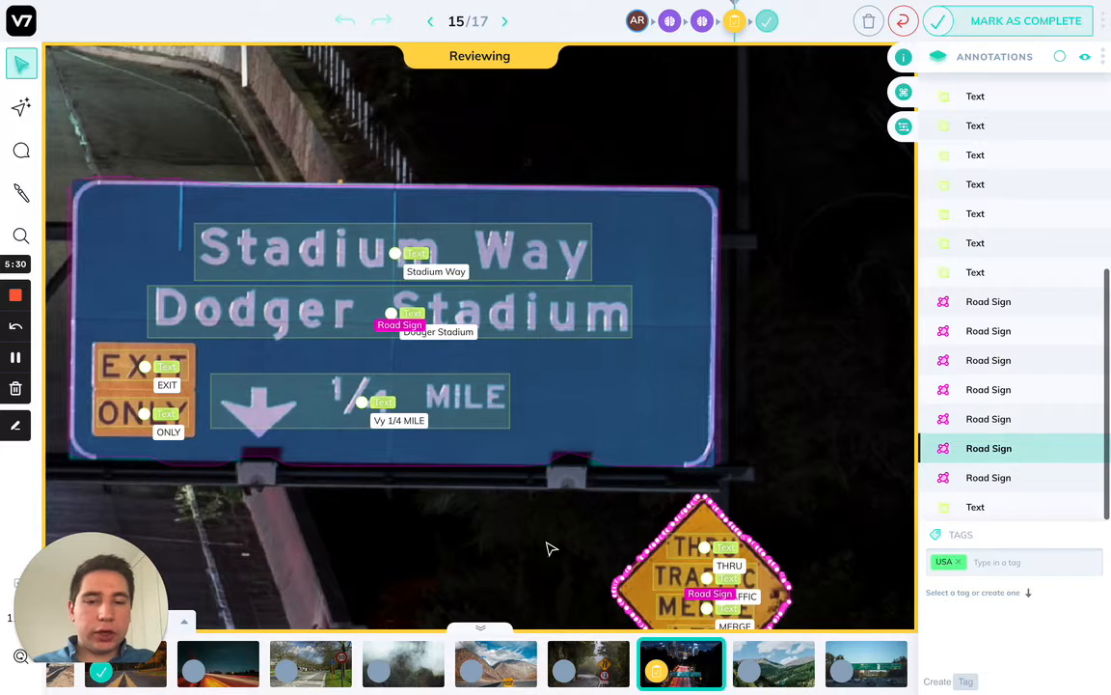
drag(552, 548, 464, 412)
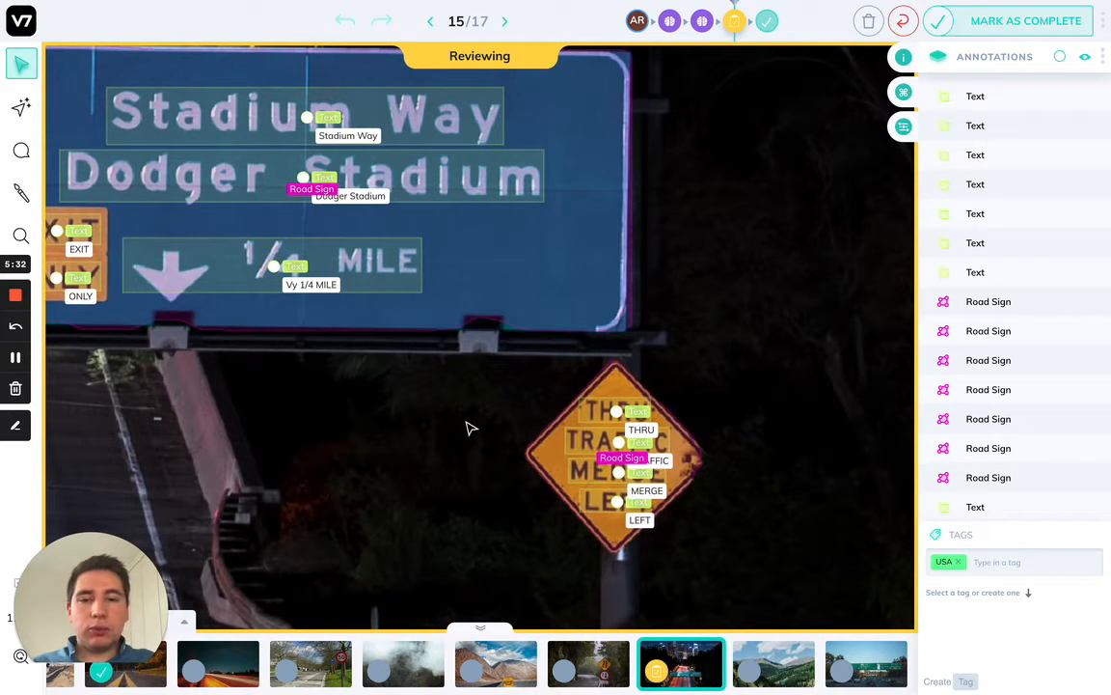
scroll(466, 428, down, 2)
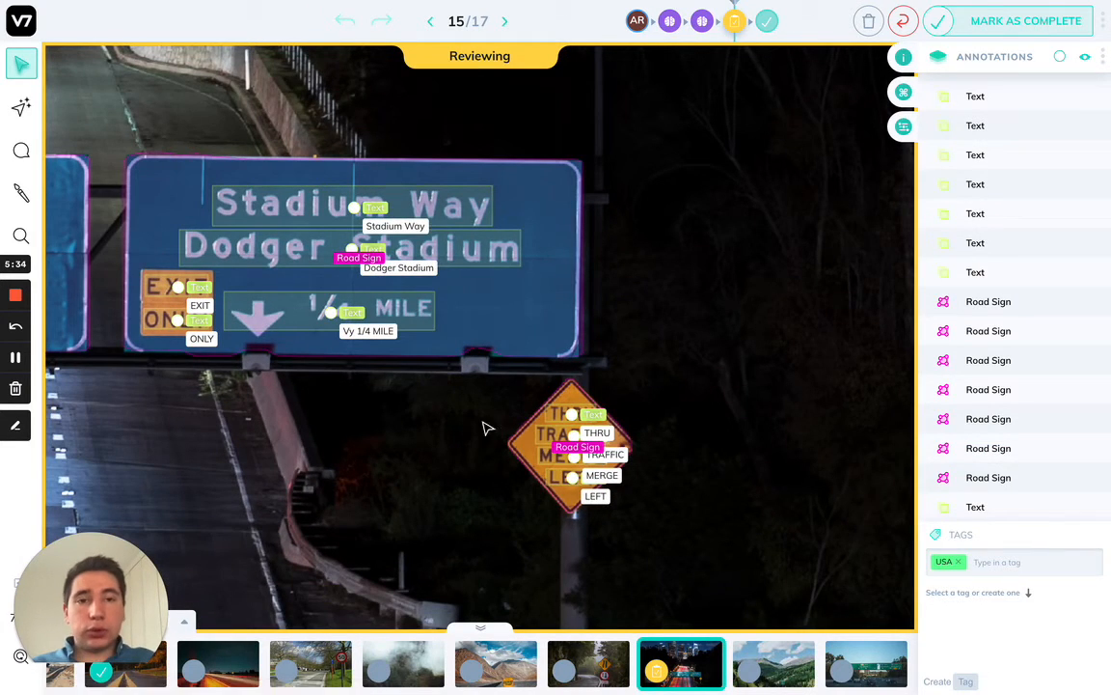
Tag the green mountain valley image as USA and send it to the next workflow stage.
key(Right)
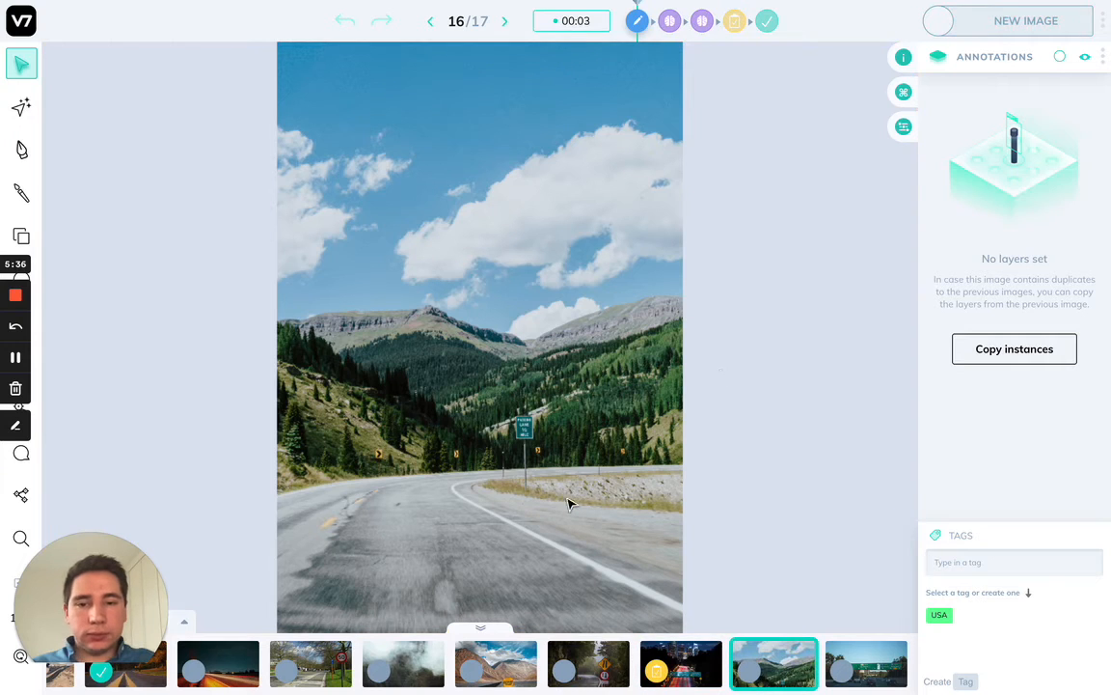
click(947, 617)
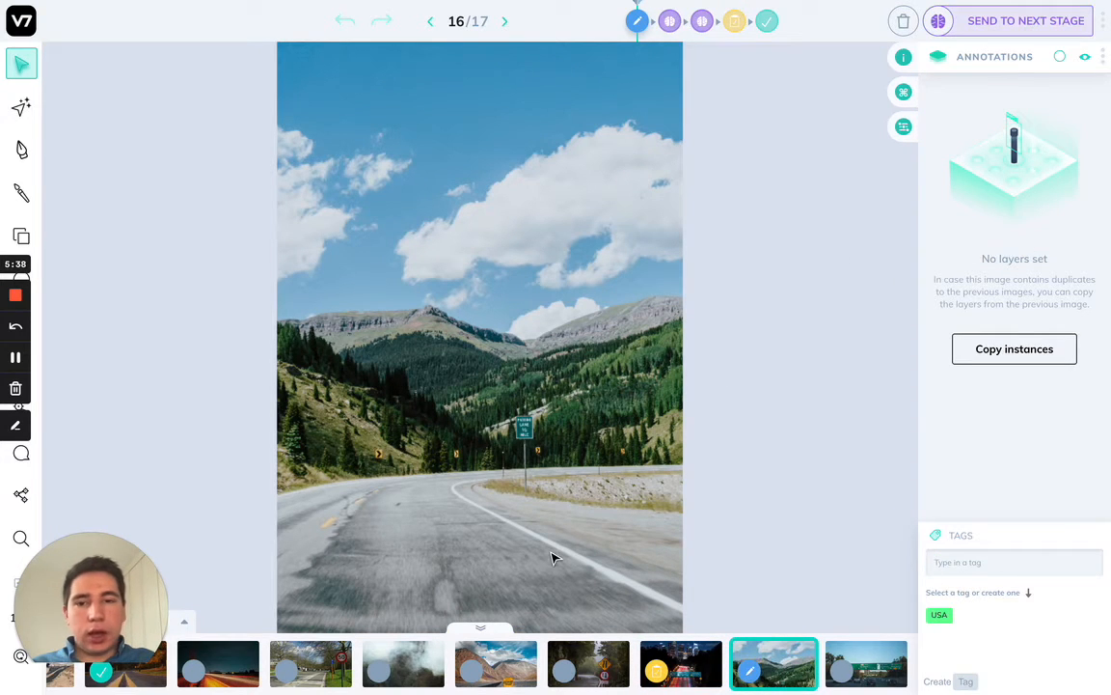
click(975, 29)
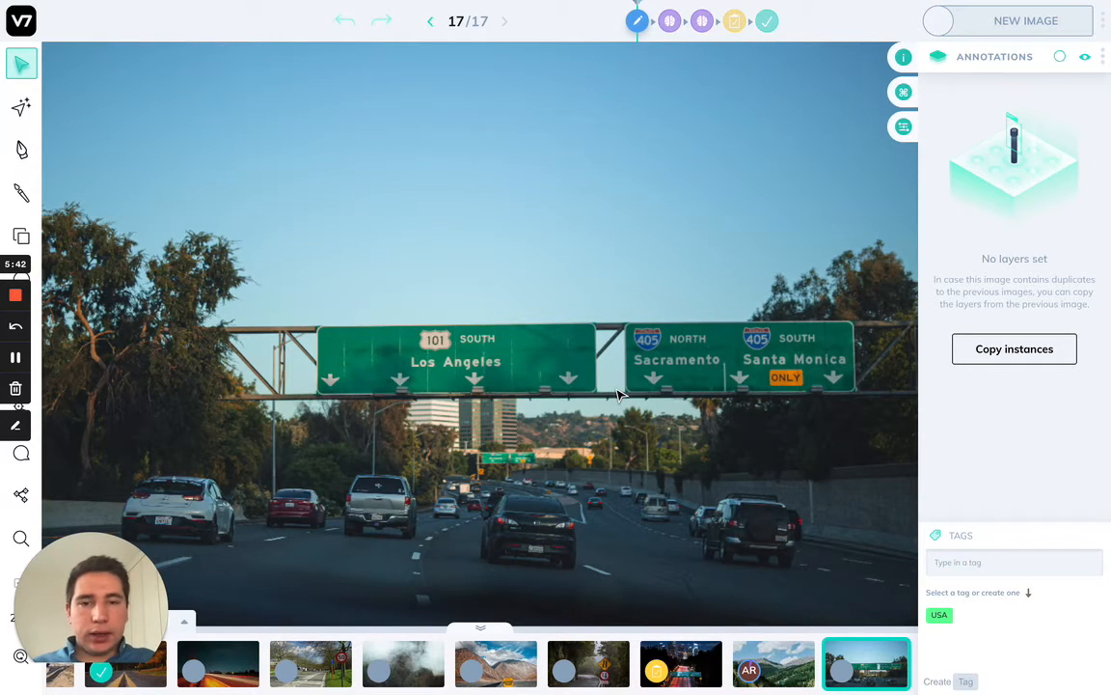
Review the Road Sign and Text annotations on the mountain valley image up close and mark it as complete.
key(Left)
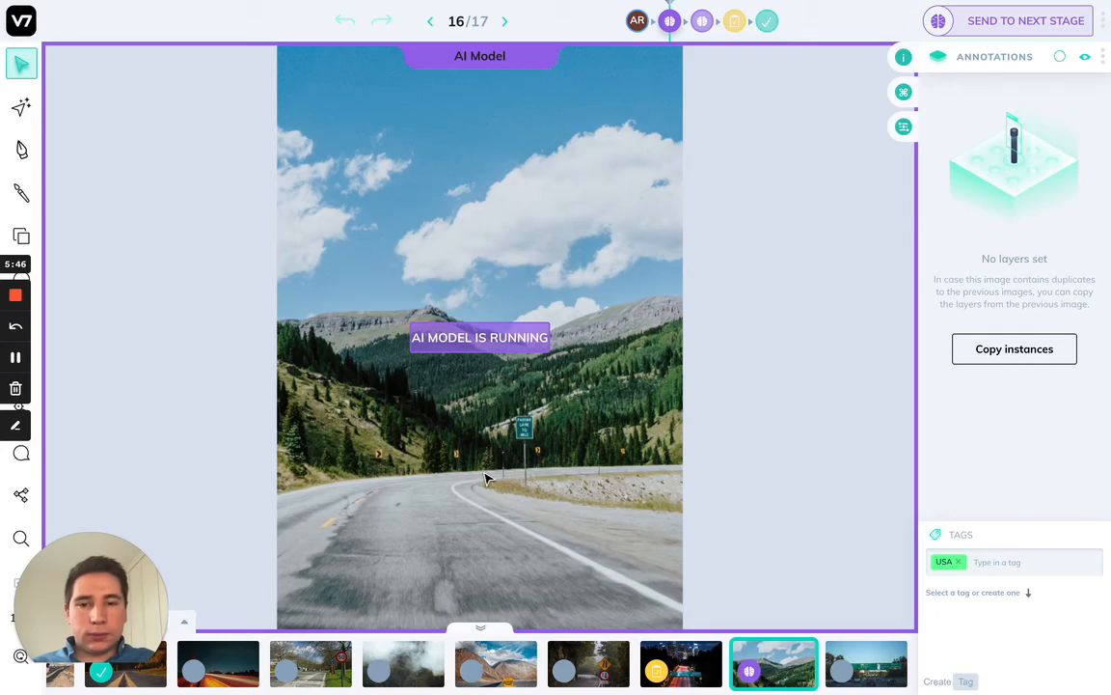
scroll(485, 477, up, 5)
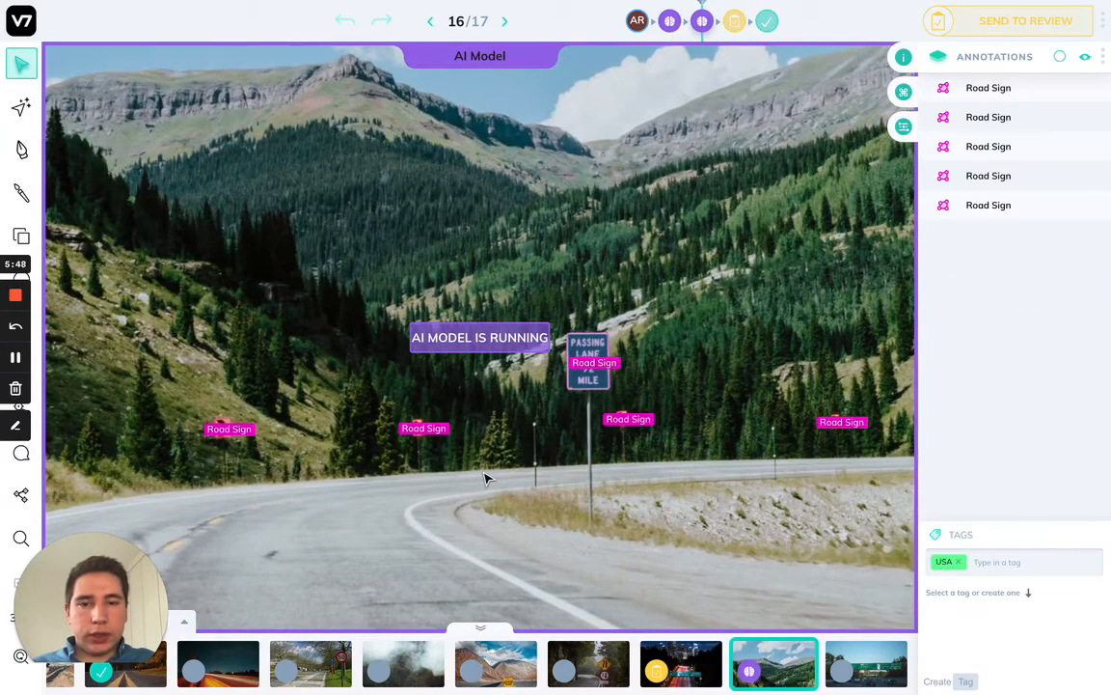
scroll(485, 477, up, 8)
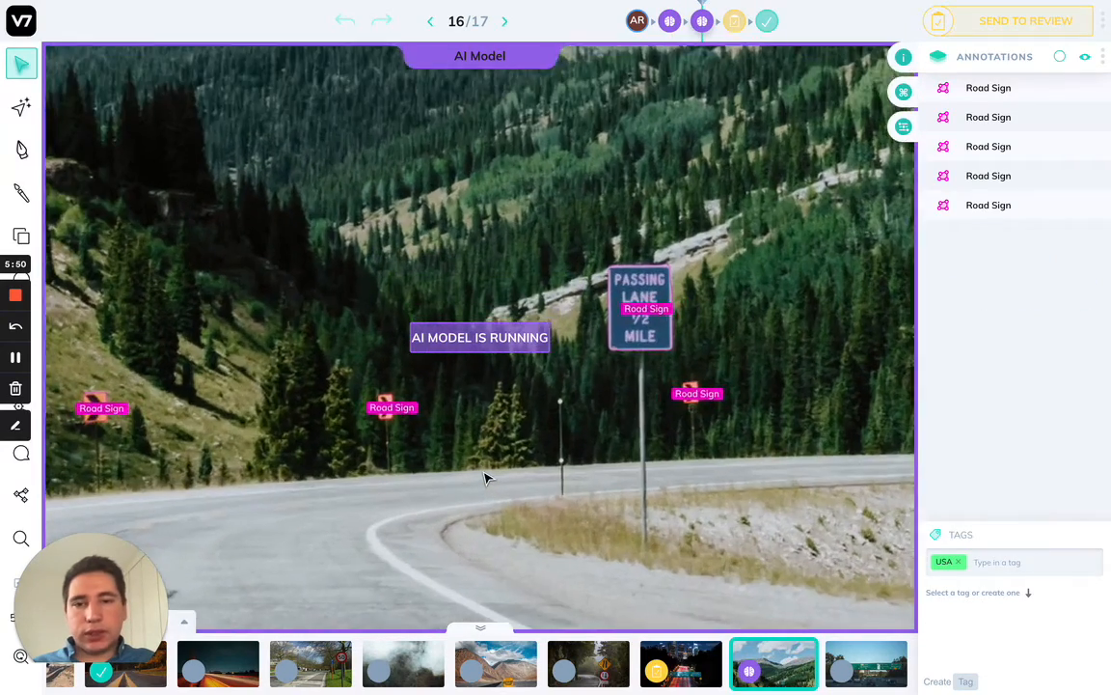
scroll(485, 477, down, 8)
scroll(485, 478, up, 4)
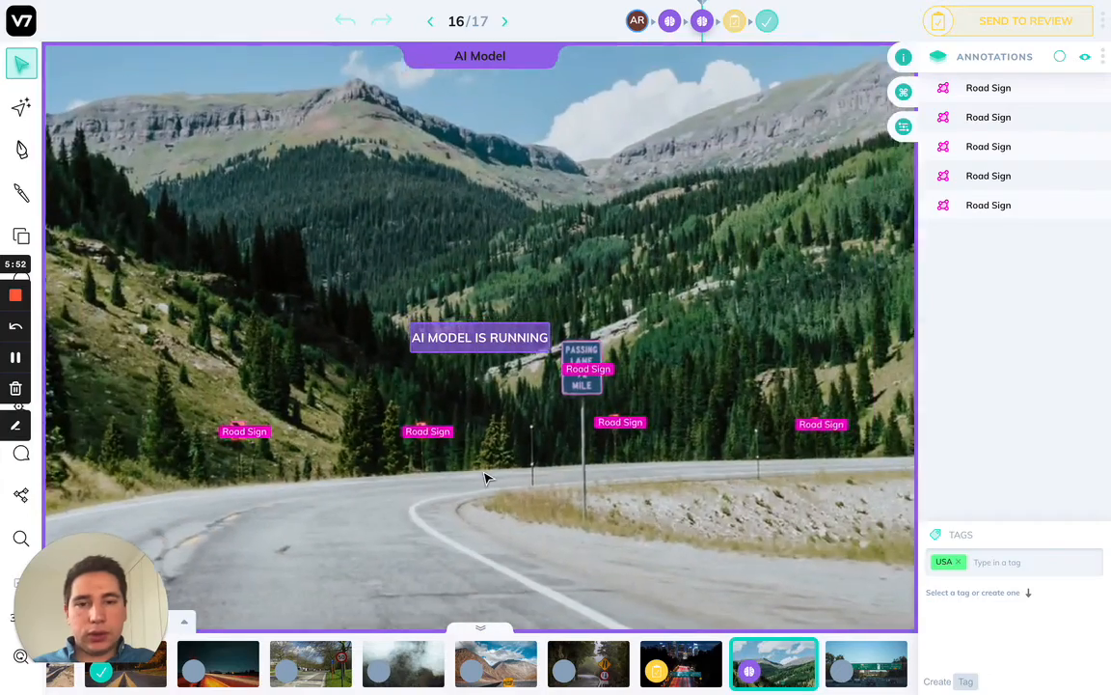
scroll(714, 309, up, 5)
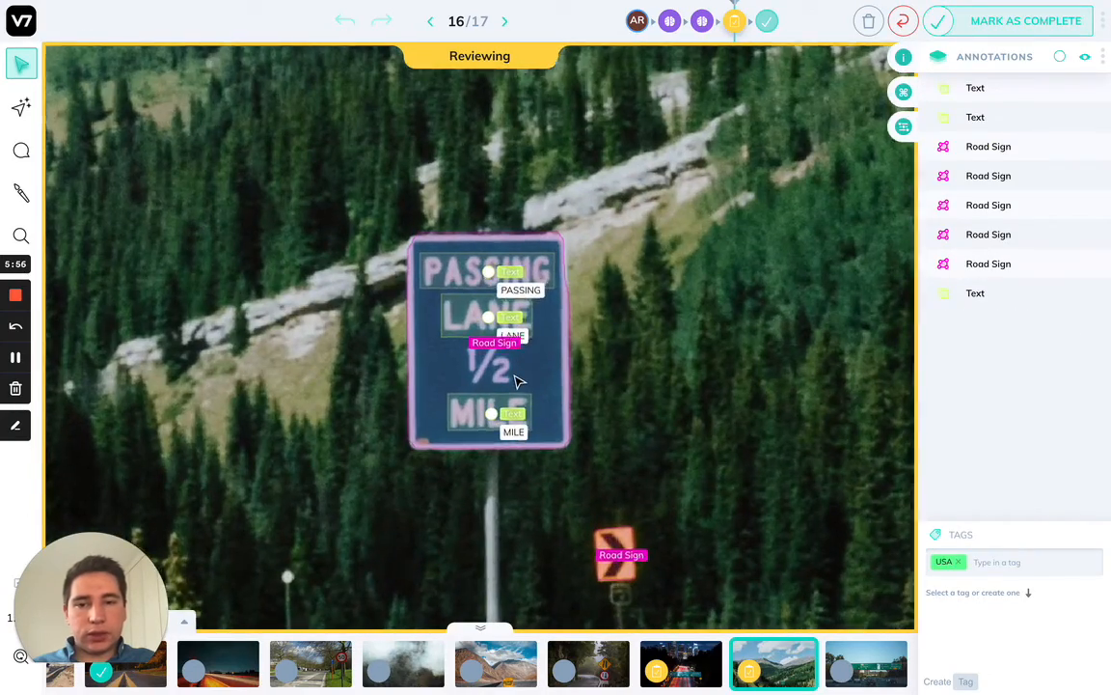
scroll(516, 378, up, 3)
scroll(518, 380, down, 10)
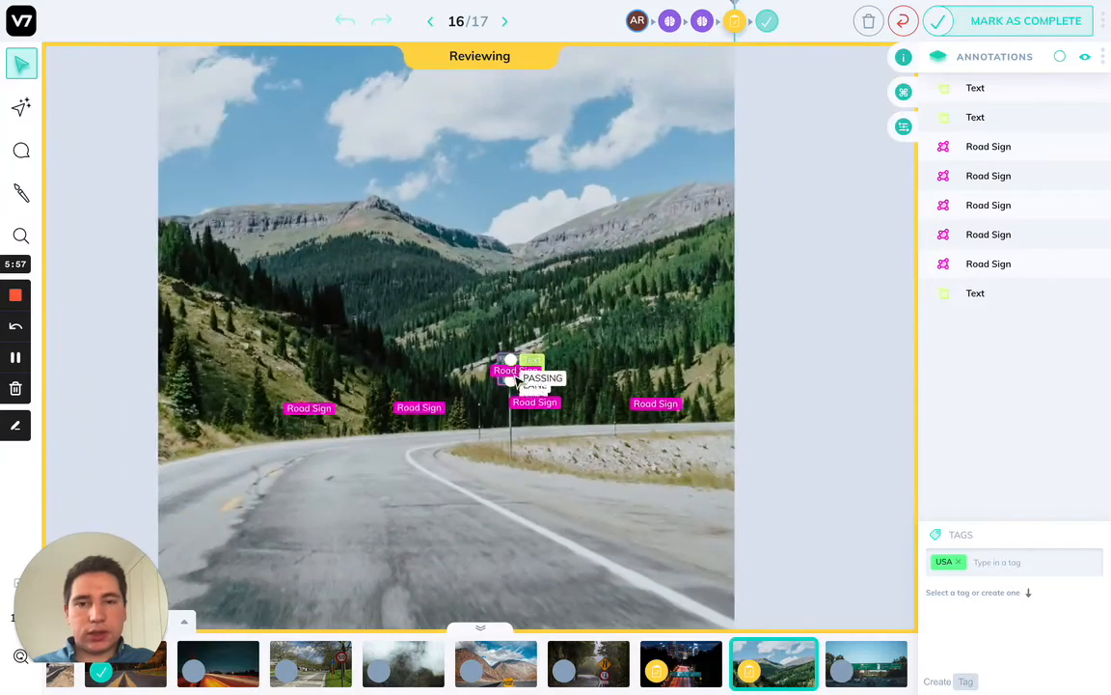
click(955, 27)
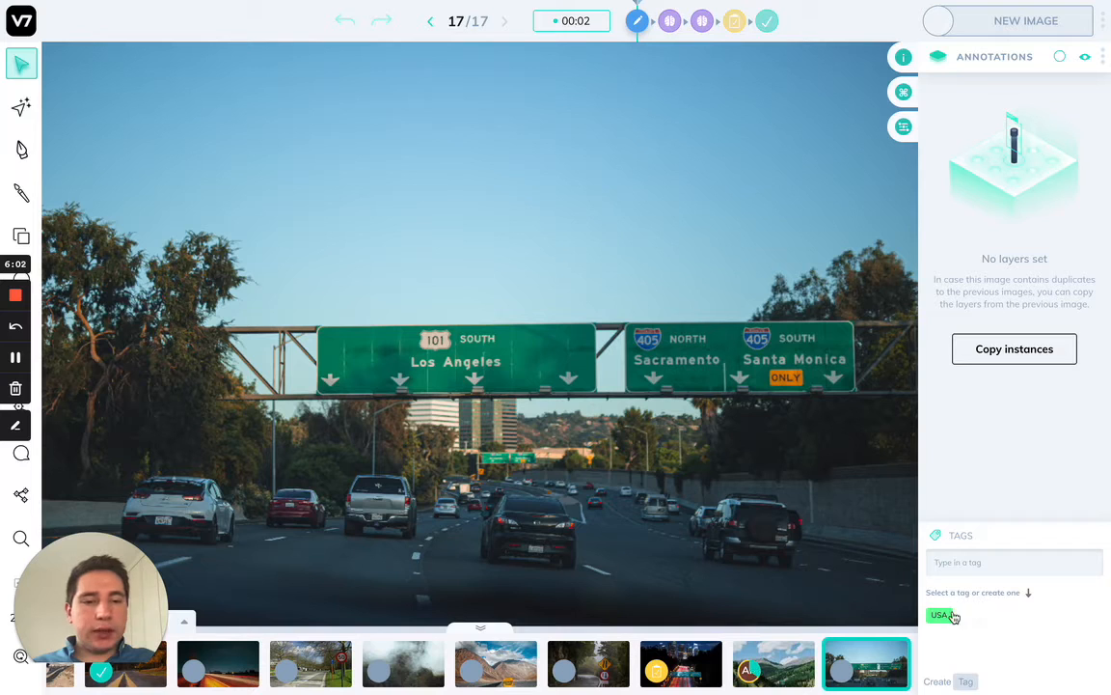
Tag the highway image with the overhead Los Angeles and Sacramento signs as USA and send it to the next stage.
click(942, 614)
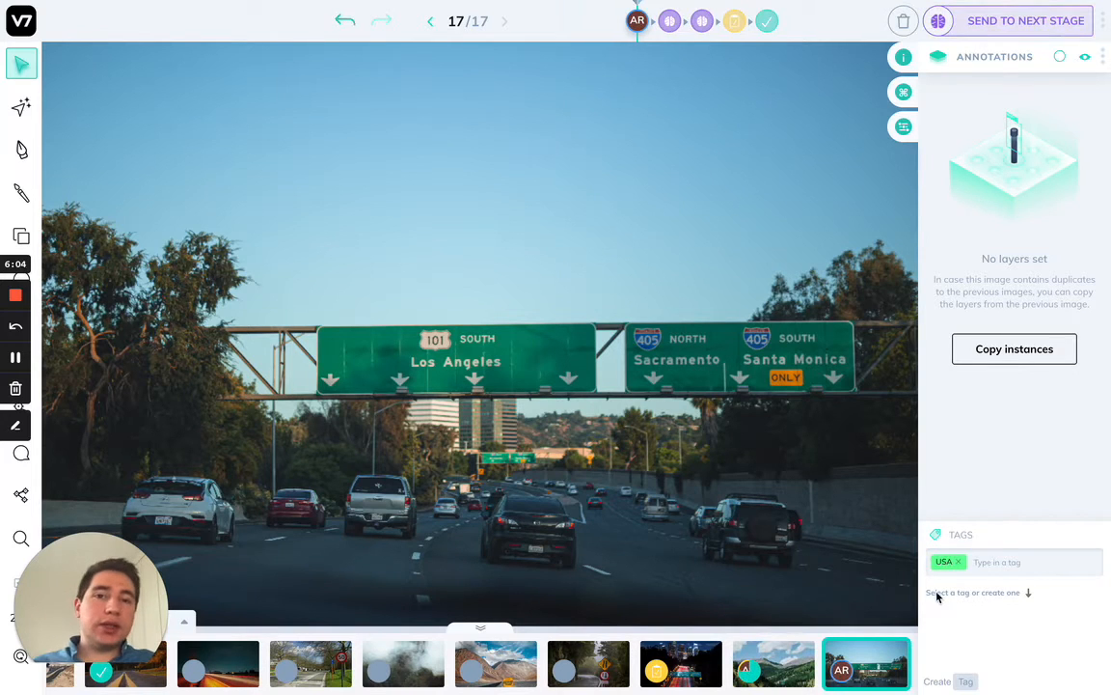
click(974, 21)
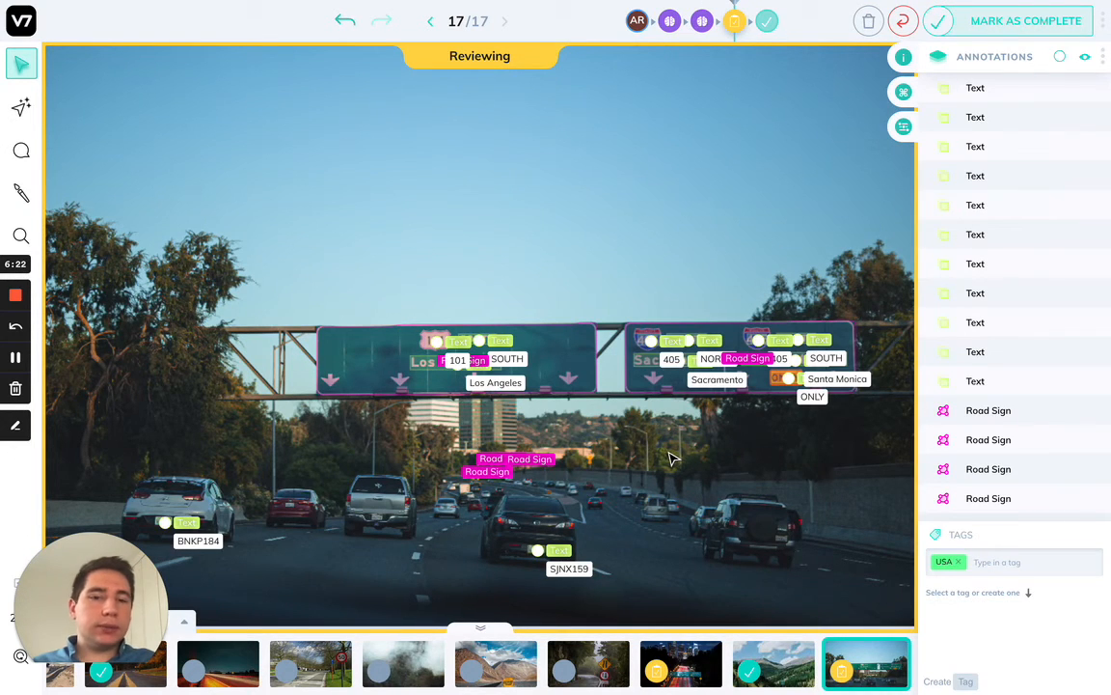
Examine the annotations on the highway image's overhead signs, the distant signs and the cars' licence plates.
scroll(673, 459, up, 5)
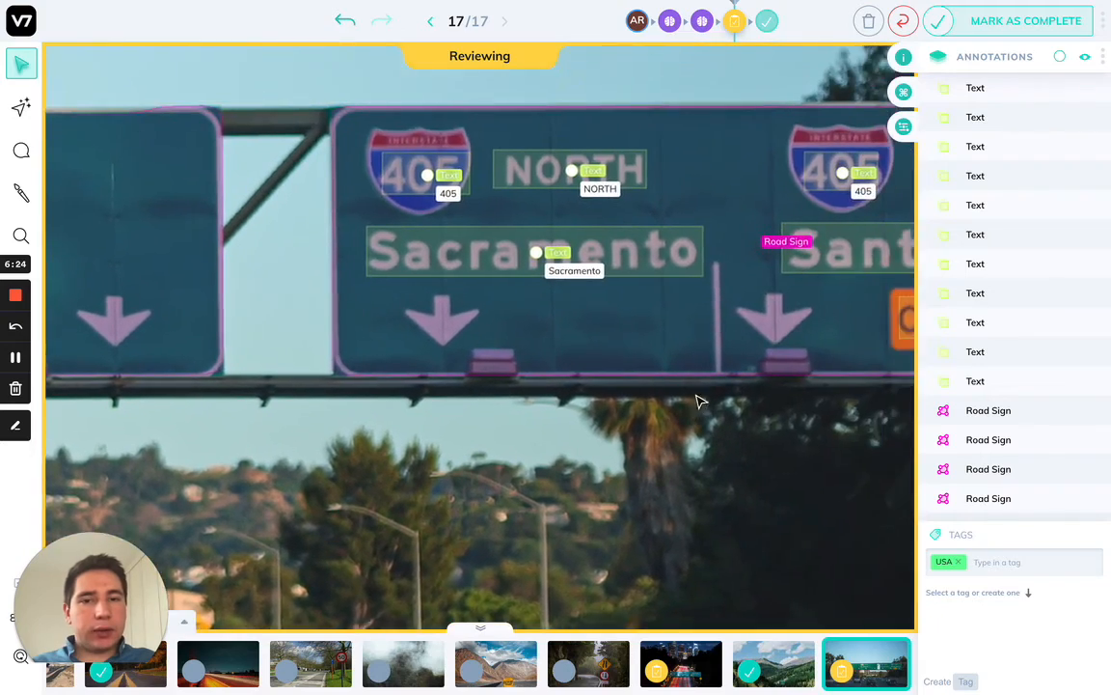
scroll(672, 433, right, 5)
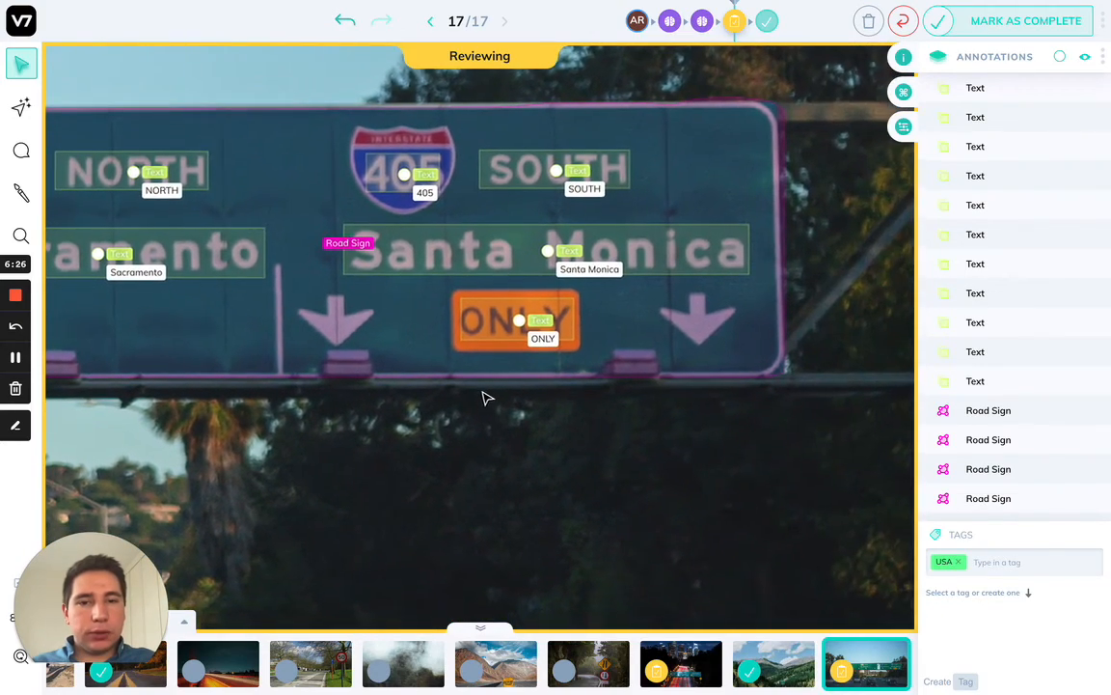
drag(485, 392, 897, 207)
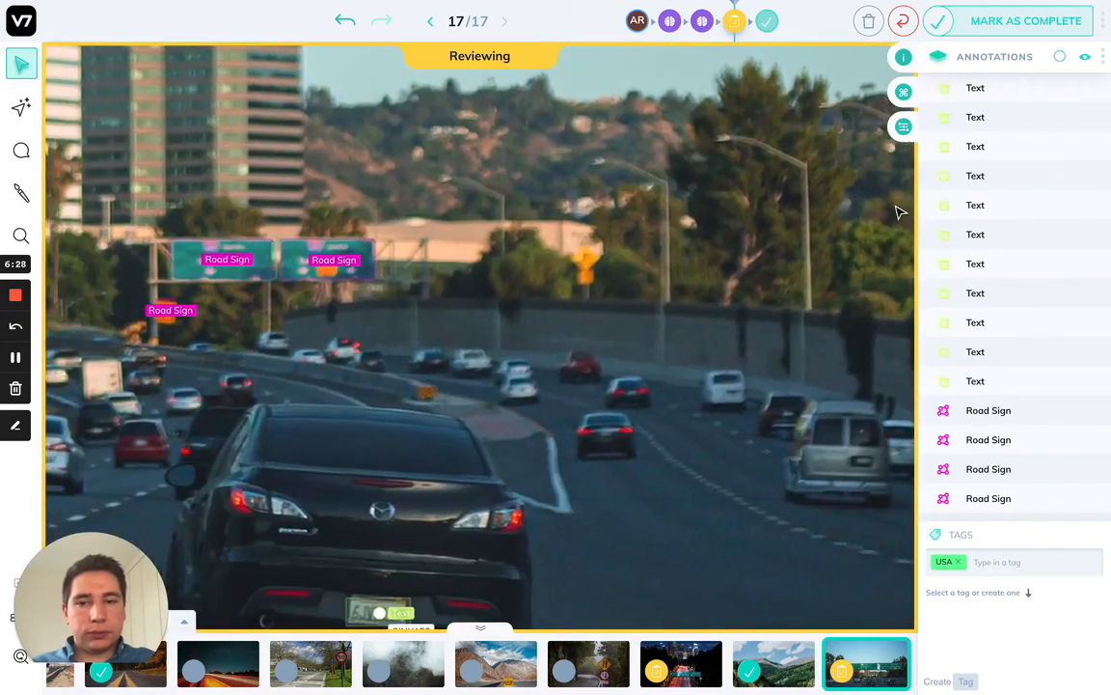
drag(330, 305, 880, 252)
scroll(876, 248, down, 5)
drag(591, 183, 603, 348)
drag(892, 347, 314, 342)
drag(651, 510, 454, 403)
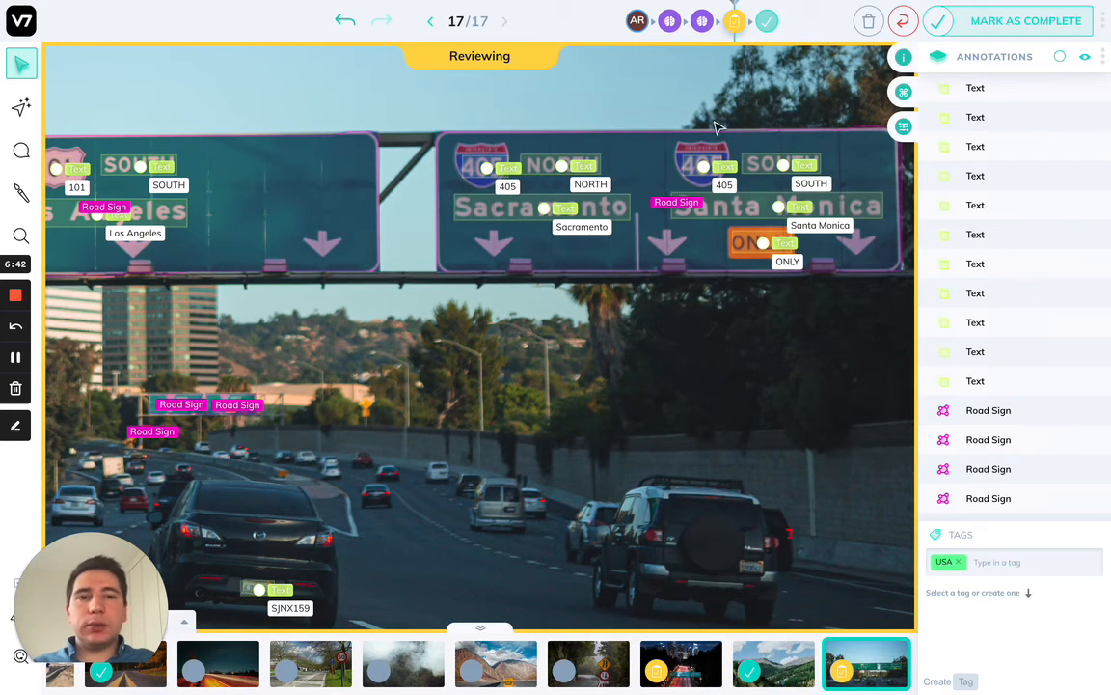
Add a comment reading "How to dea" on an area covering the lower part of the Sacramento sign.
scroll(577, 403, down, 3)
key(c)
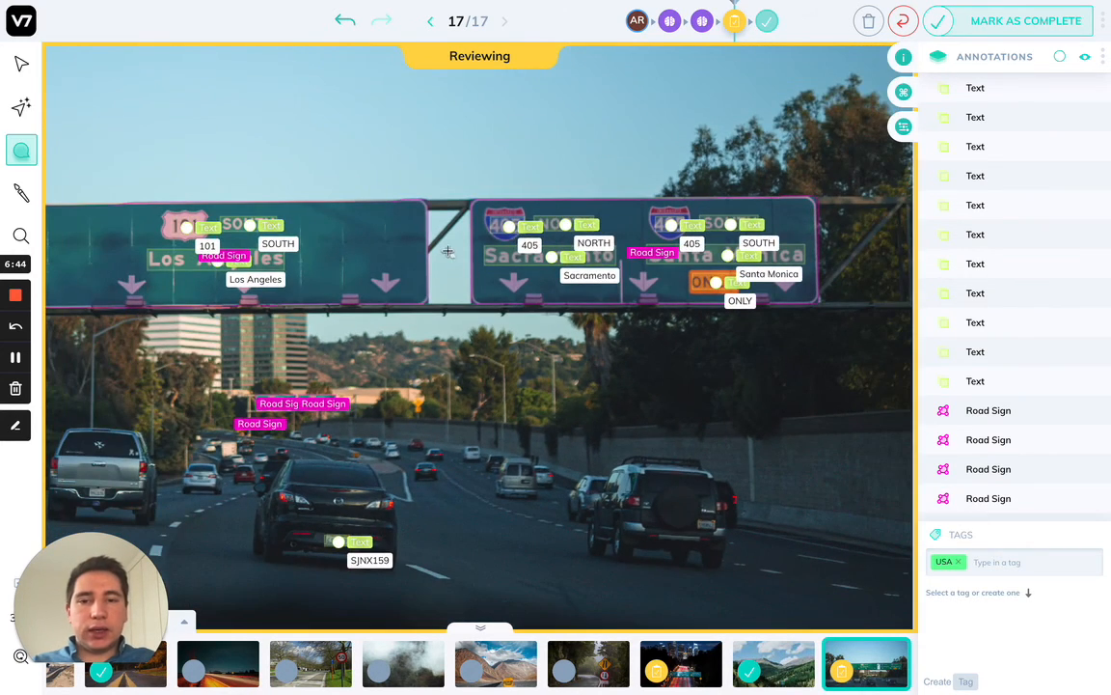
drag(448, 250, 680, 333)
text(How to dea)
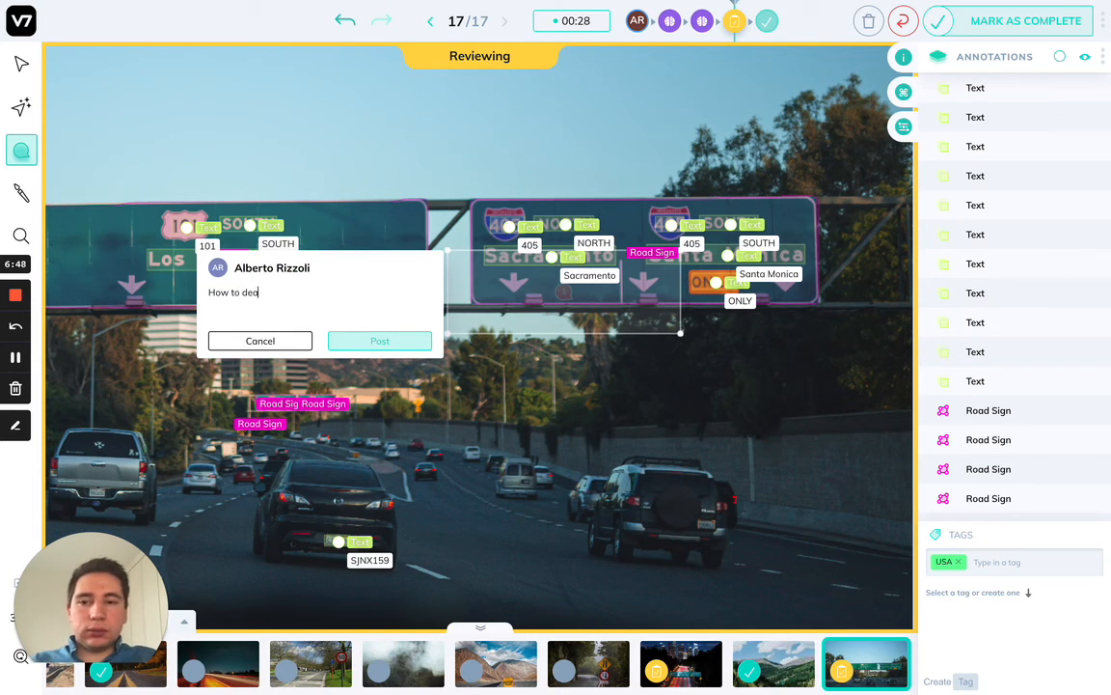
click(590, 500)
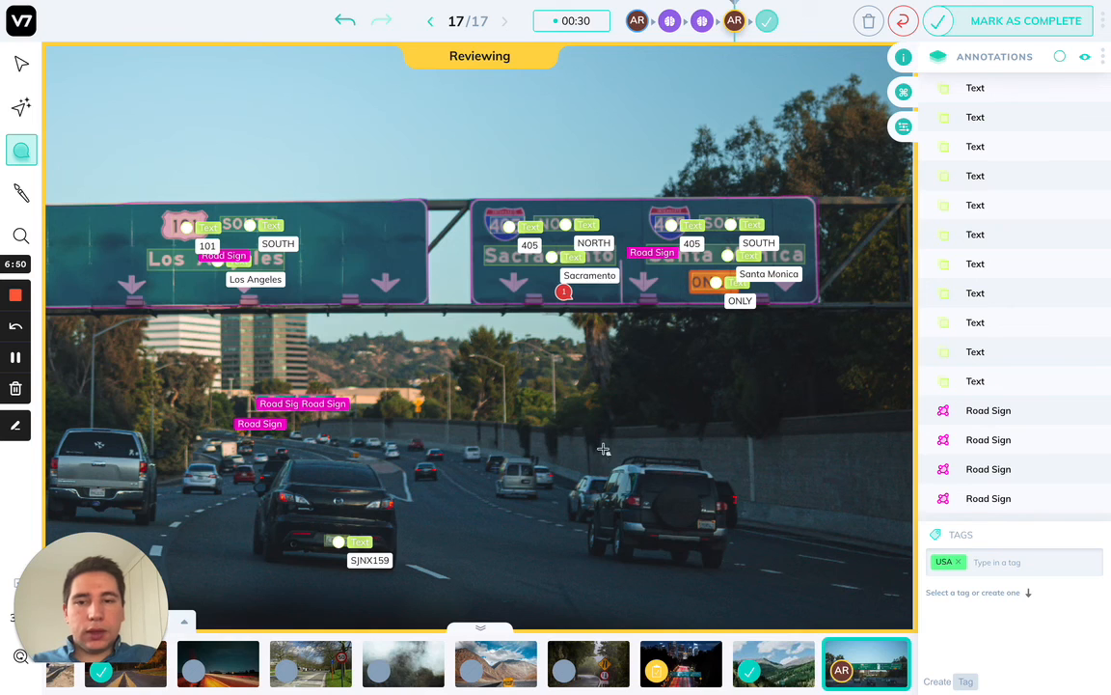